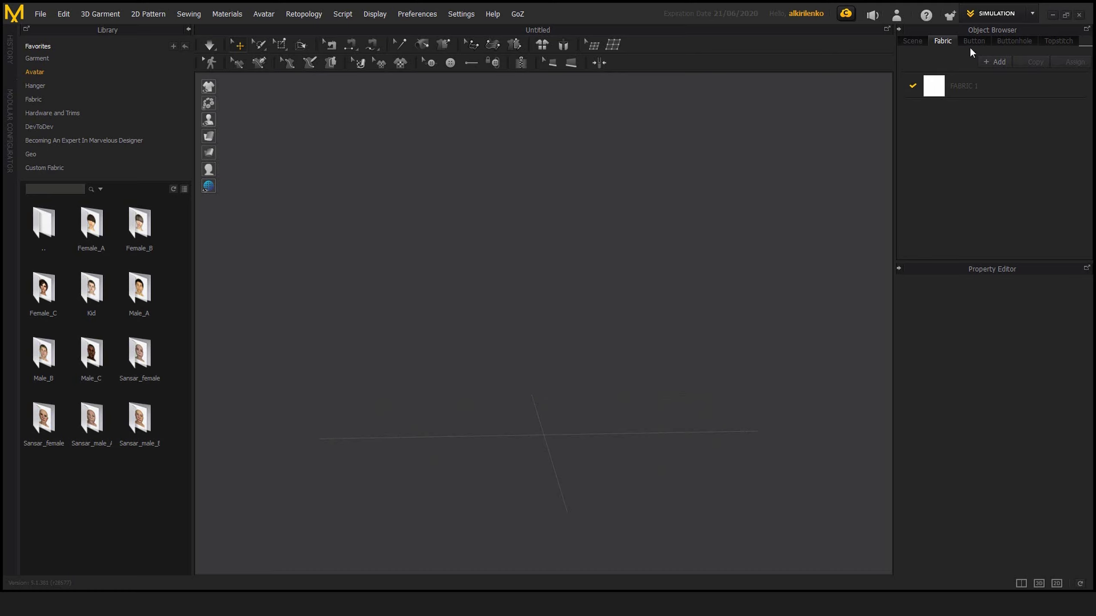
{"action": "left_click", "coordinate": [1032, 14]}
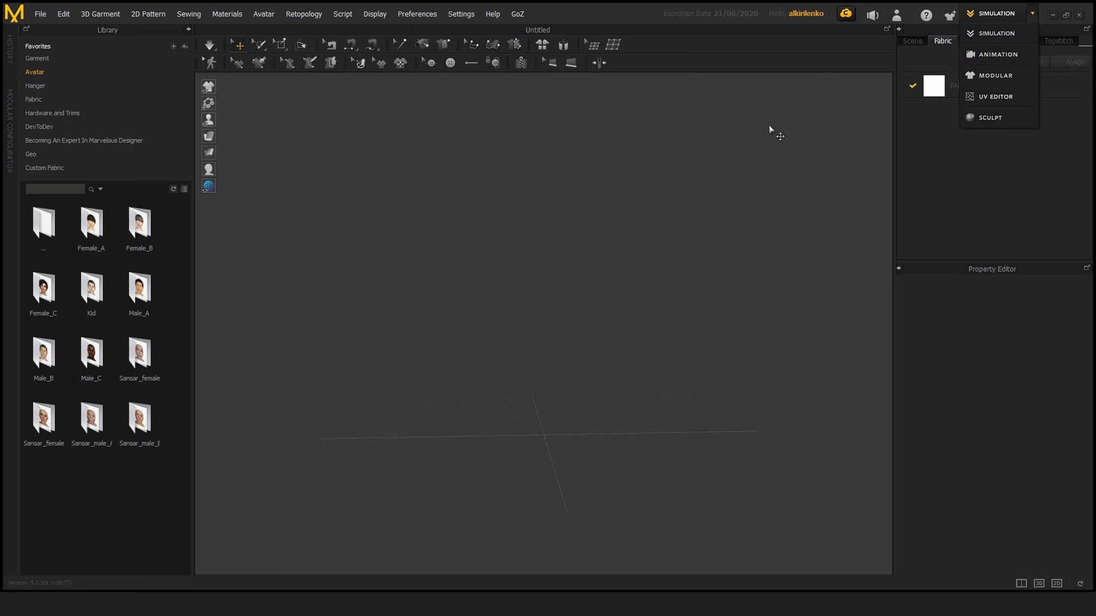
{"action": "left_click", "coordinate": [501, 240]}
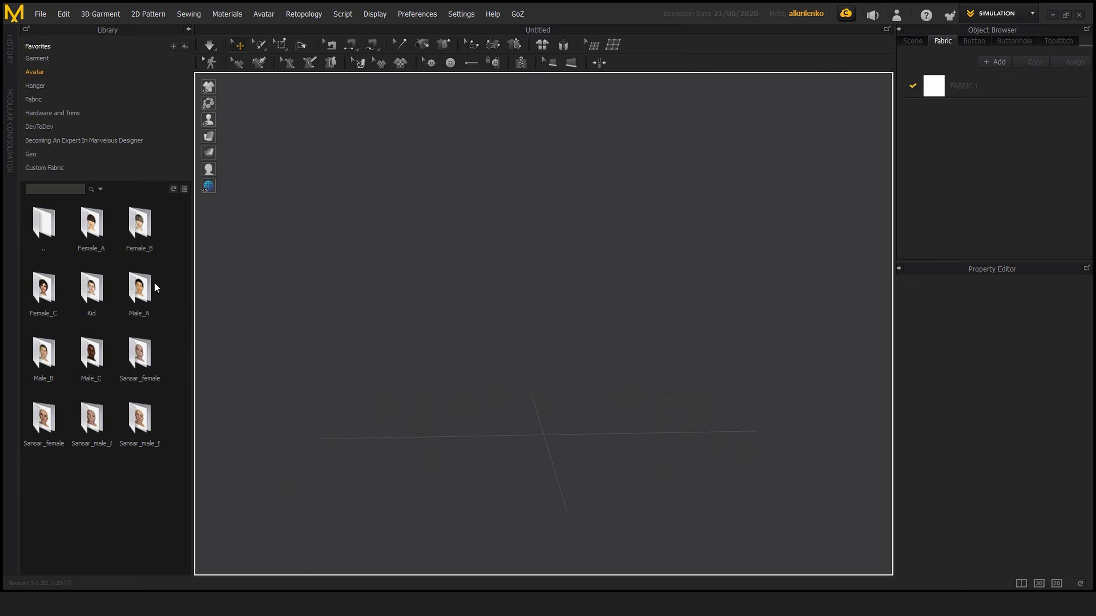
Step: Load the Male_A avatar from the avatar library into the empty scene
{"action": "left_click_drag", "start_coordinate": [139, 294], "coordinate": [376, 285]}
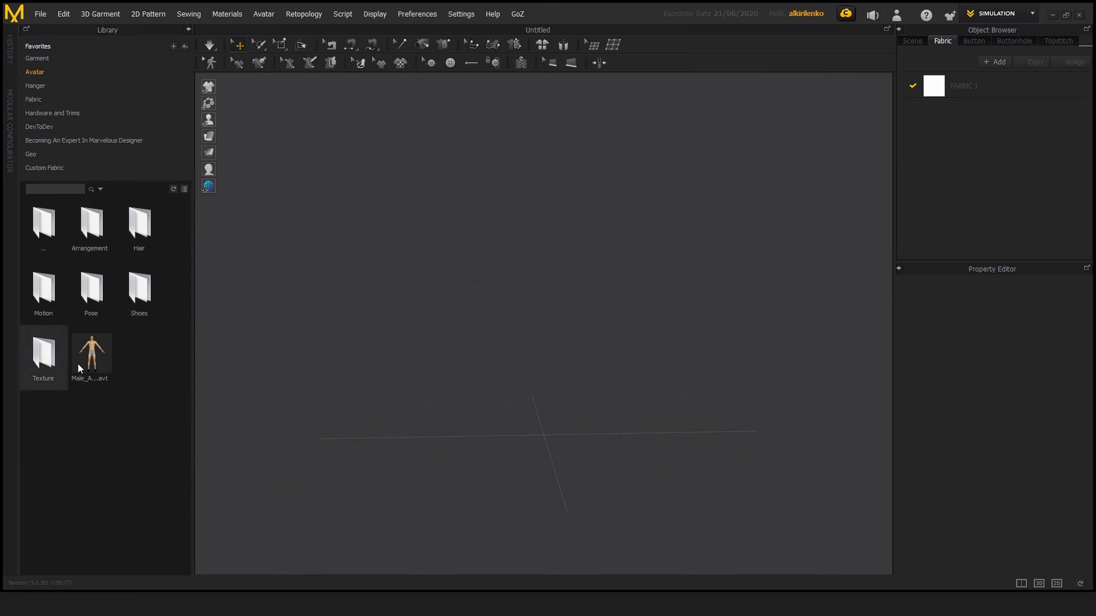
{"action": "left_click_drag", "start_coordinate": [90, 353], "coordinate": [398, 321]}
{"action": "left_click", "coordinate": [609, 325]}
{"action": "mouse_move", "coordinate": [610, 325]}
{"action": "right_mouse_down"}
{"action": "mouse_move", "coordinate": [631, 343]}
{"action": "mouse_move", "coordinate": [597, 335]}
{"action": "mouse_move", "coordinate": [604, 329]}
{"action": "right_mouse_up"}
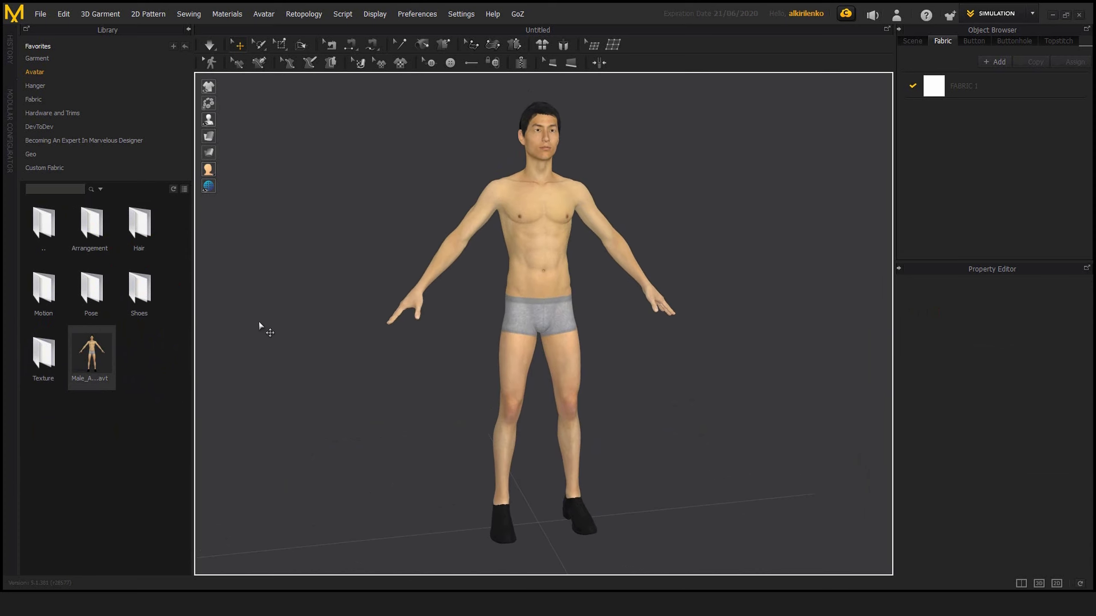
Step: Load the M_A_04_hoding_lapel.mtn motion onto the avatar, with Move Avatar & Garment to Start Position and Transition Animation enabled
{"action": "double_click", "coordinate": [46, 298]}
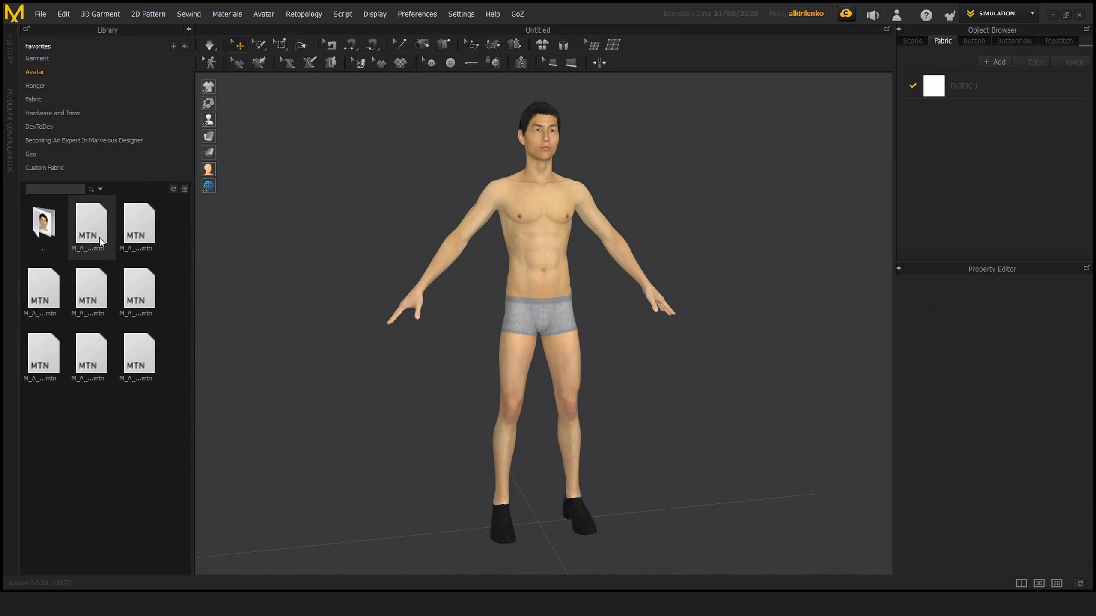
{"action": "double_click", "coordinate": [103, 283]}
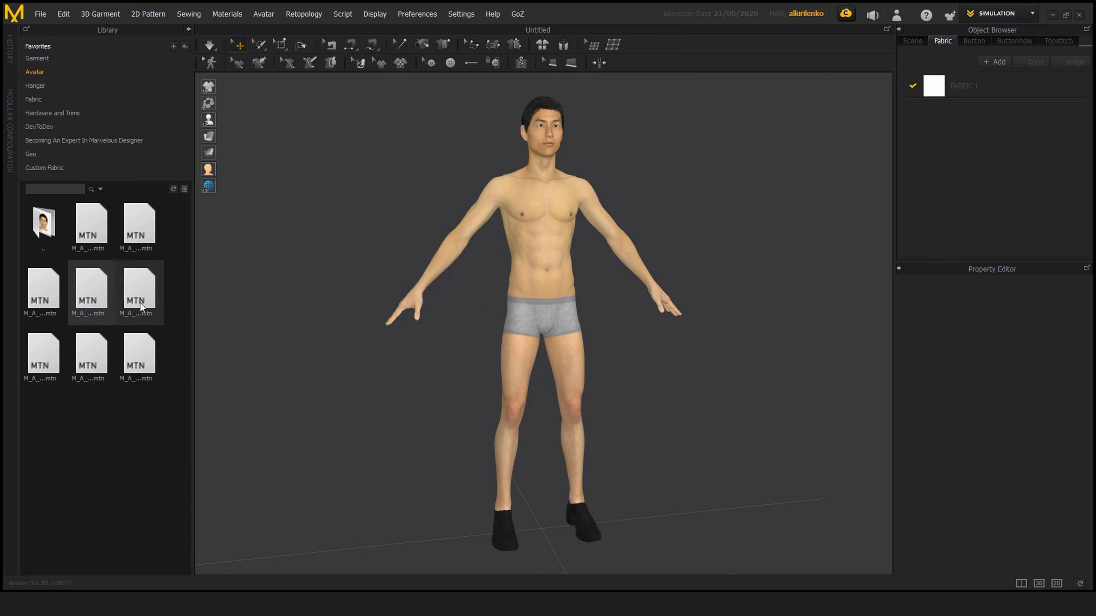
{"action": "left_click", "coordinate": [41, 14]}
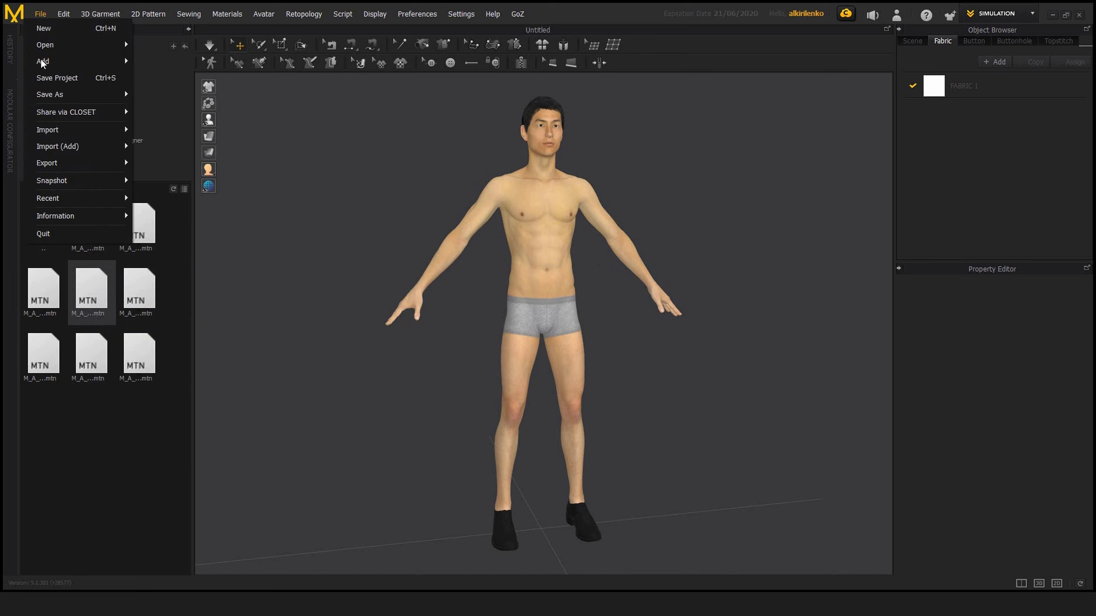
{"action": "mouse_move", "coordinate": [64, 47]}
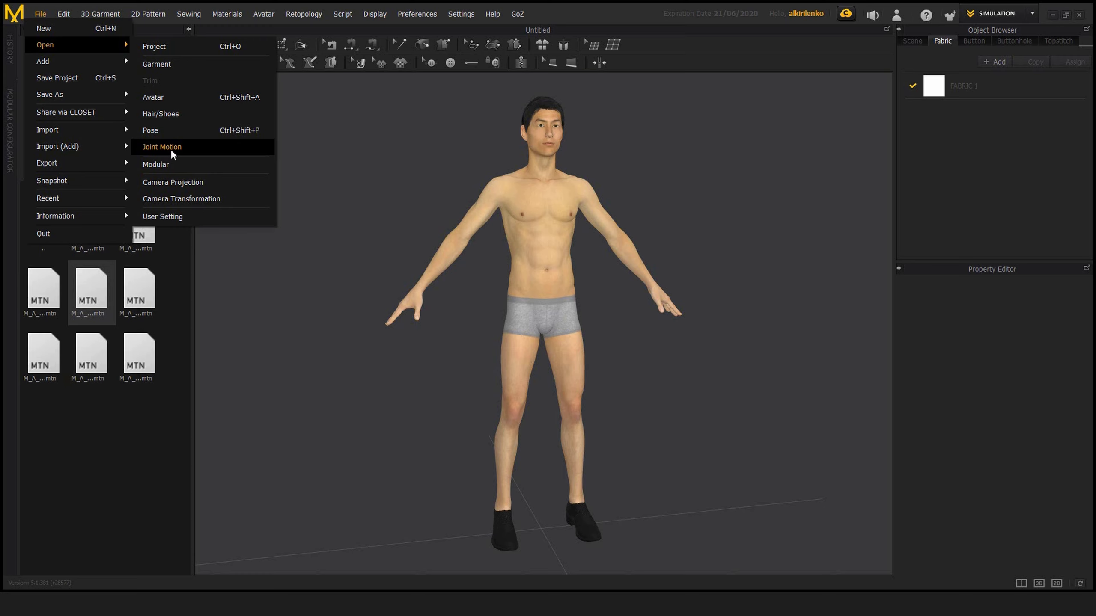
{"action": "left_click", "coordinate": [208, 301]}
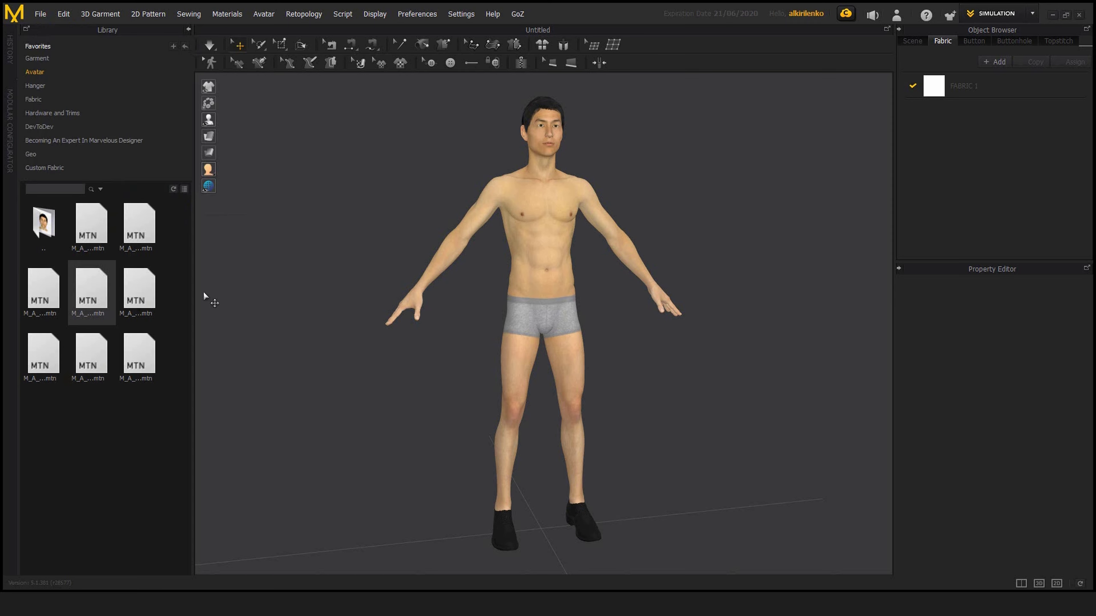
{"action": "double_click", "coordinate": [100, 299]}
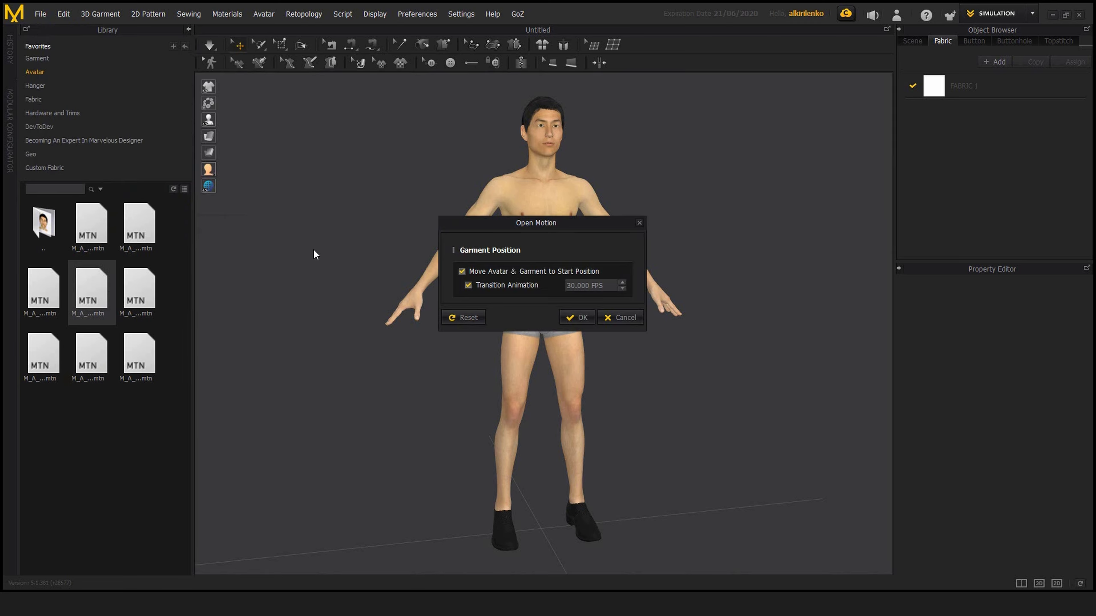
{"action": "left_click_drag", "start_coordinate": [550, 227], "coordinate": [558, 234]}
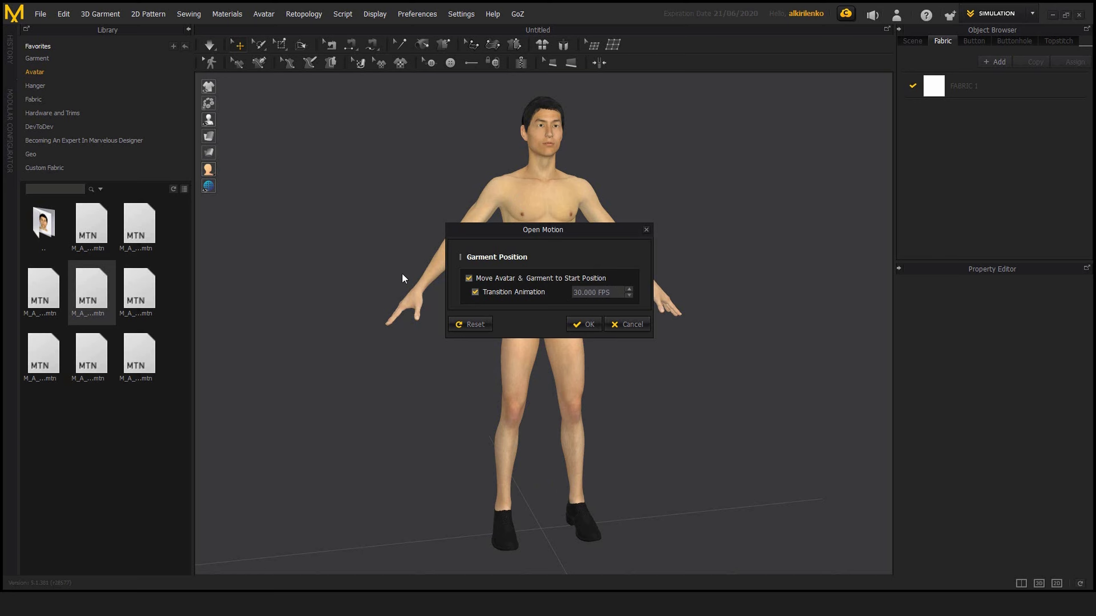
{"action": "left_click", "coordinate": [588, 325]}
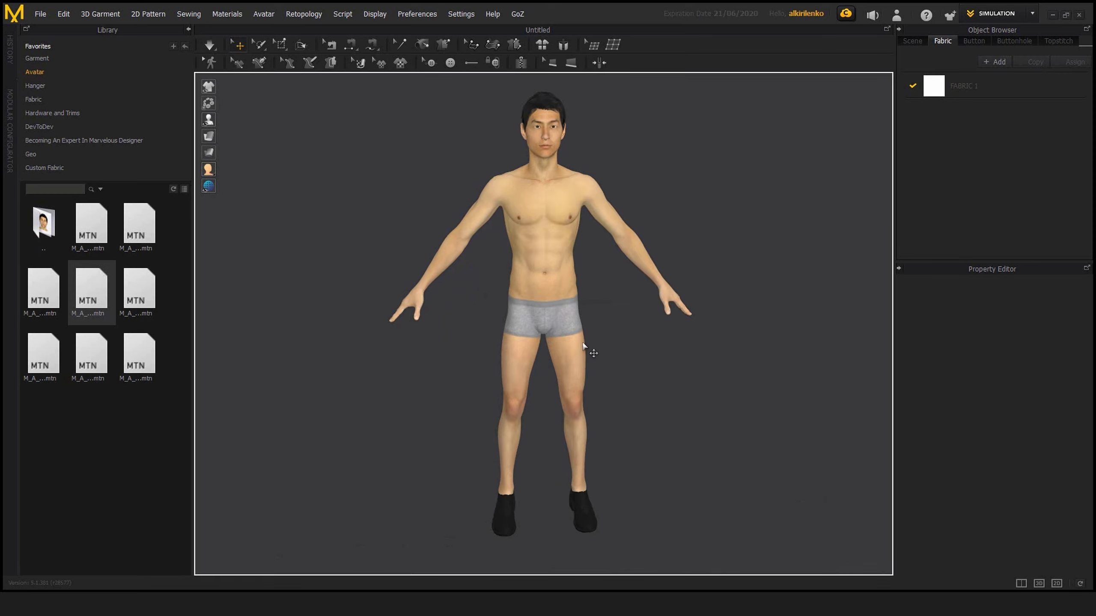
Step: Put the black boots from the Male_A shoes library on the avatar, and return to the avatar's main folder
{"action": "double_click", "coordinate": [42, 233]}
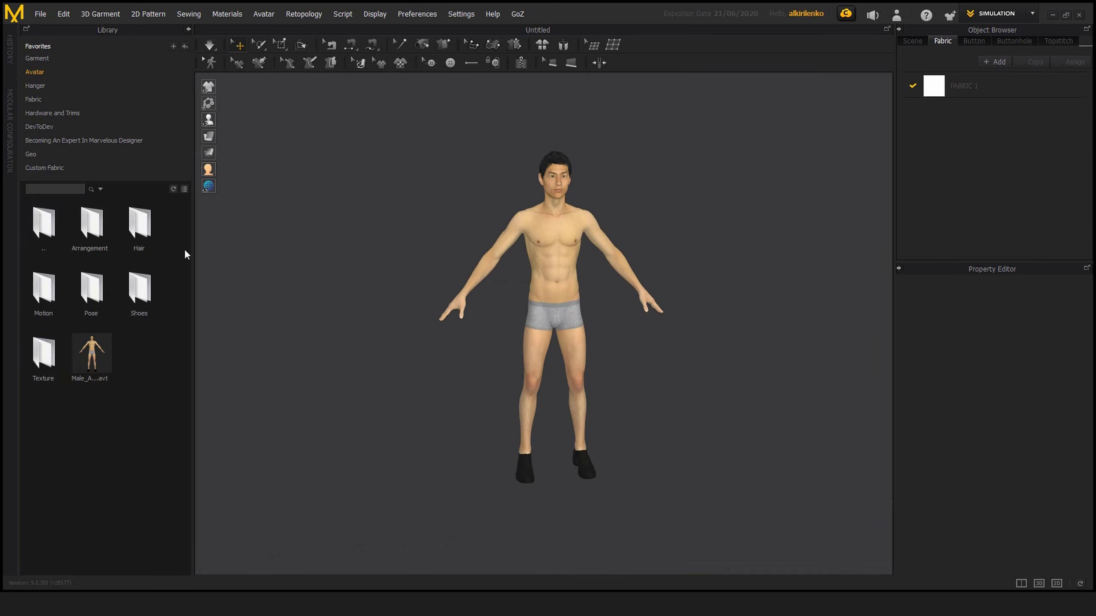
{"action": "double_click", "coordinate": [139, 288]}
{"action": "left_click_drag", "start_coordinate": [113, 228], "coordinate": [513, 329]}
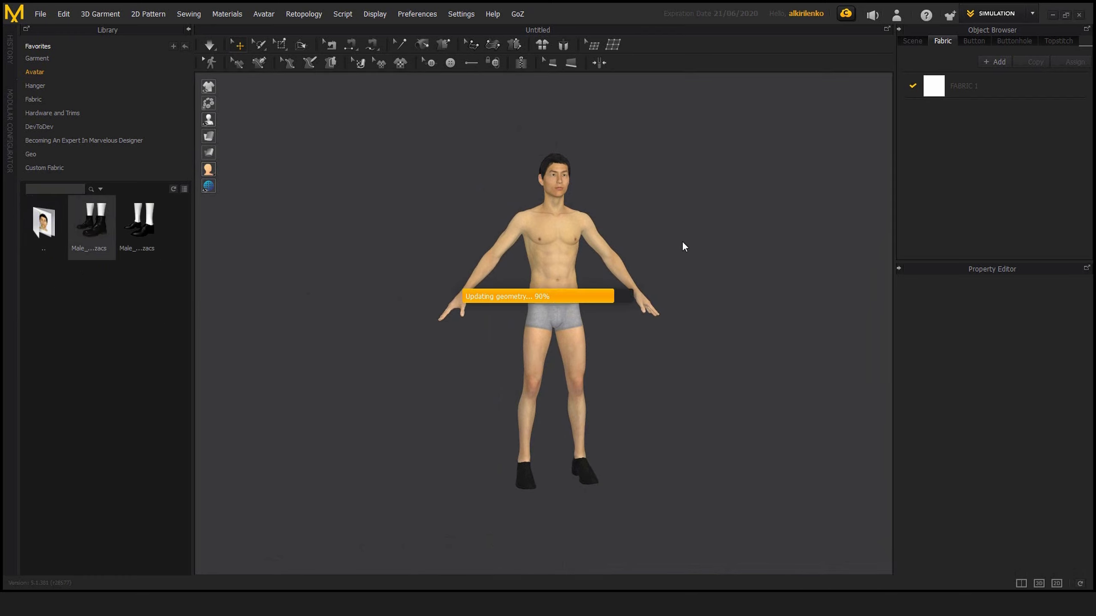
{"action": "right_click_drag", "start_coordinate": [665, 289], "coordinate": [352, 276]}
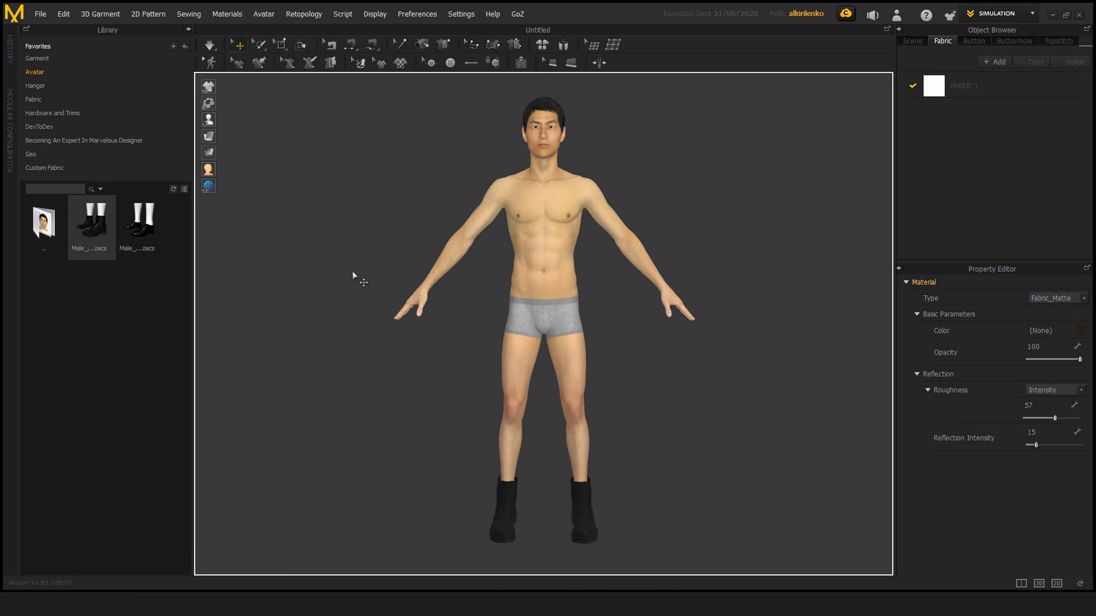
{"action": "double_click", "coordinate": [48, 226]}
{"action": "right_click_drag", "start_coordinate": [527, 281], "coordinate": [504, 301]}
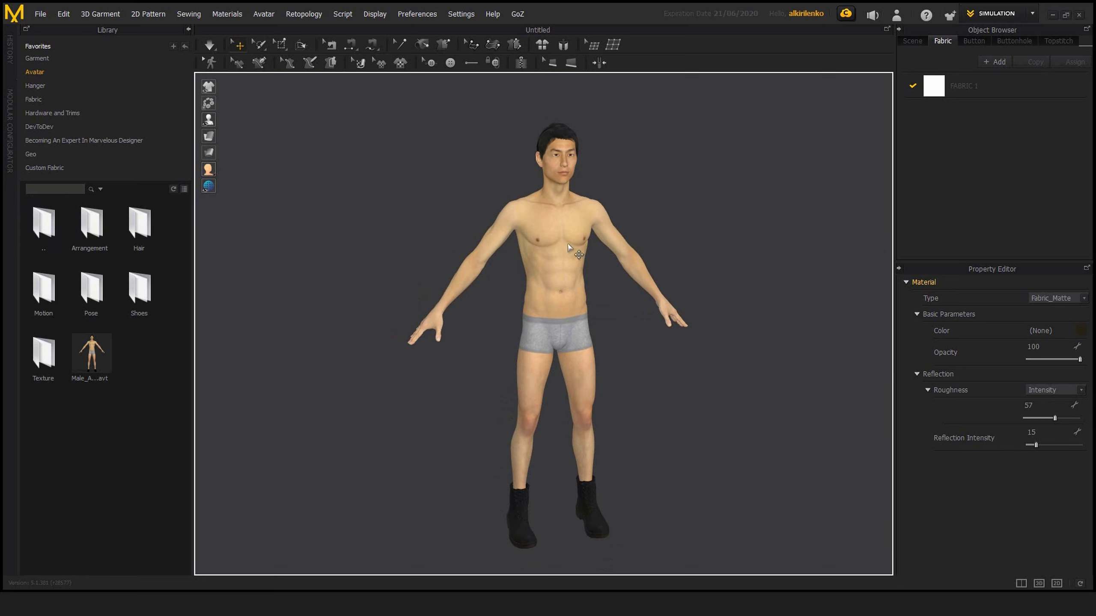
{"action": "middle_click_drag", "start_coordinate": [535, 241], "coordinate": [511, 238]}
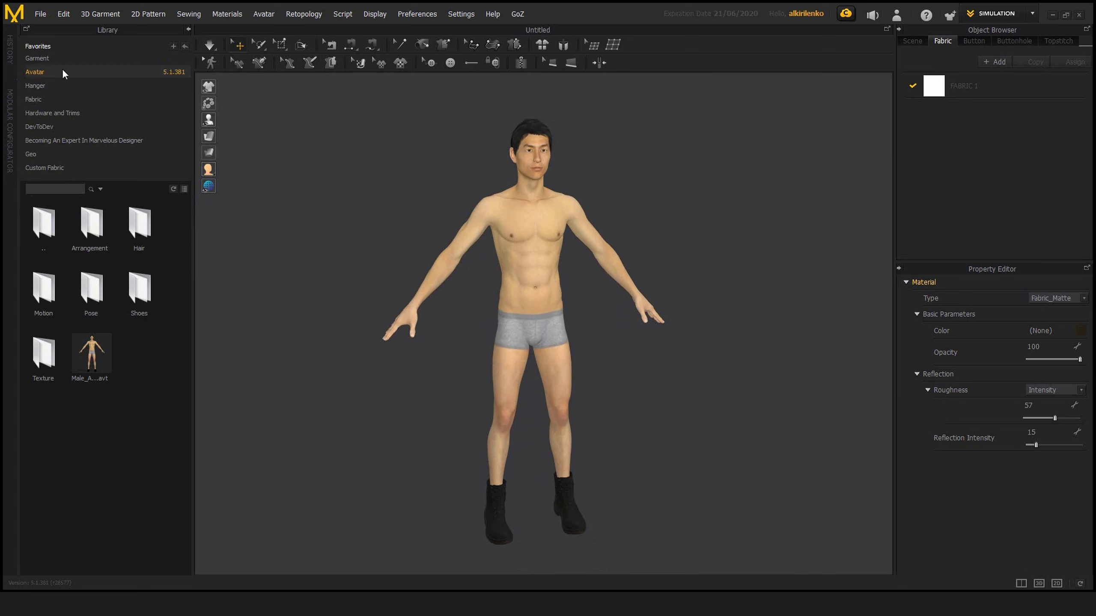
Step: Load the Bag1.zpac garment without loading its avatar pose and size file
{"action": "left_click", "coordinate": [42, 59]}
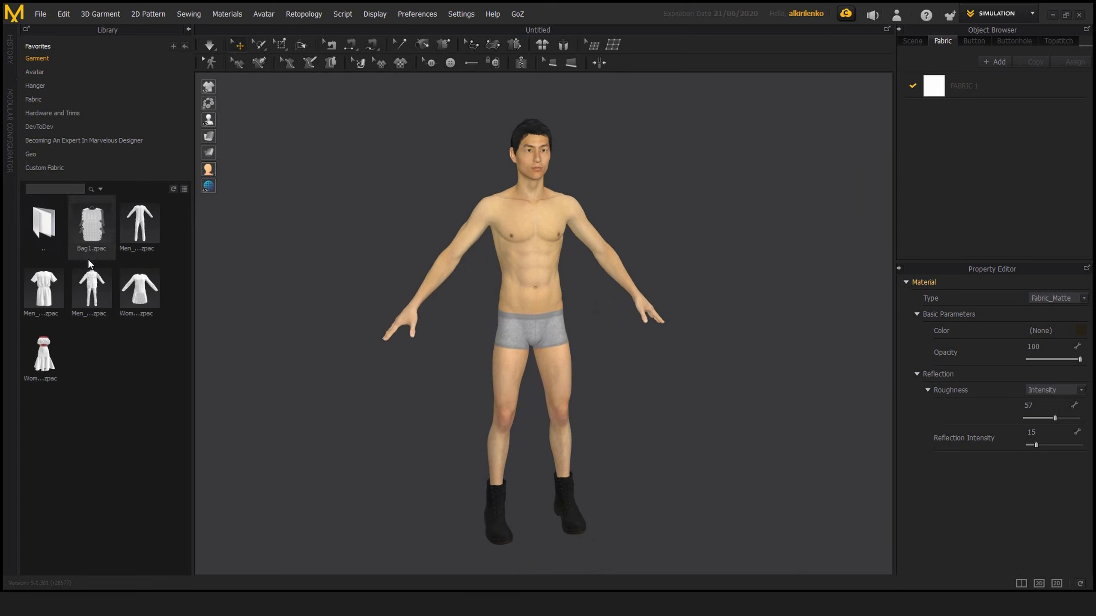
{"action": "double_click", "coordinate": [100, 239]}
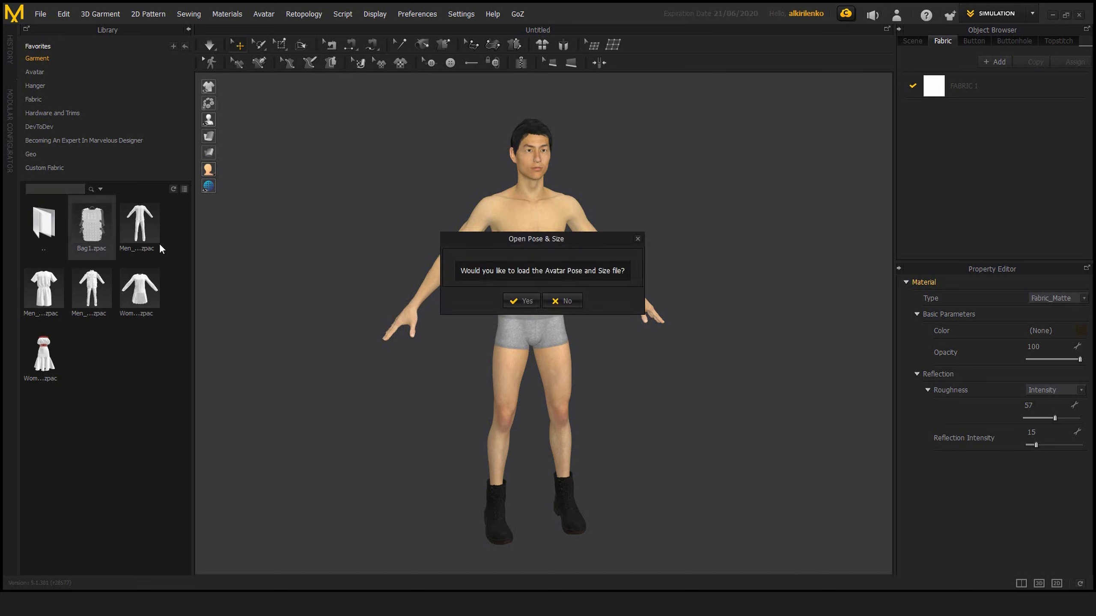
{"action": "left_click", "coordinate": [560, 302]}
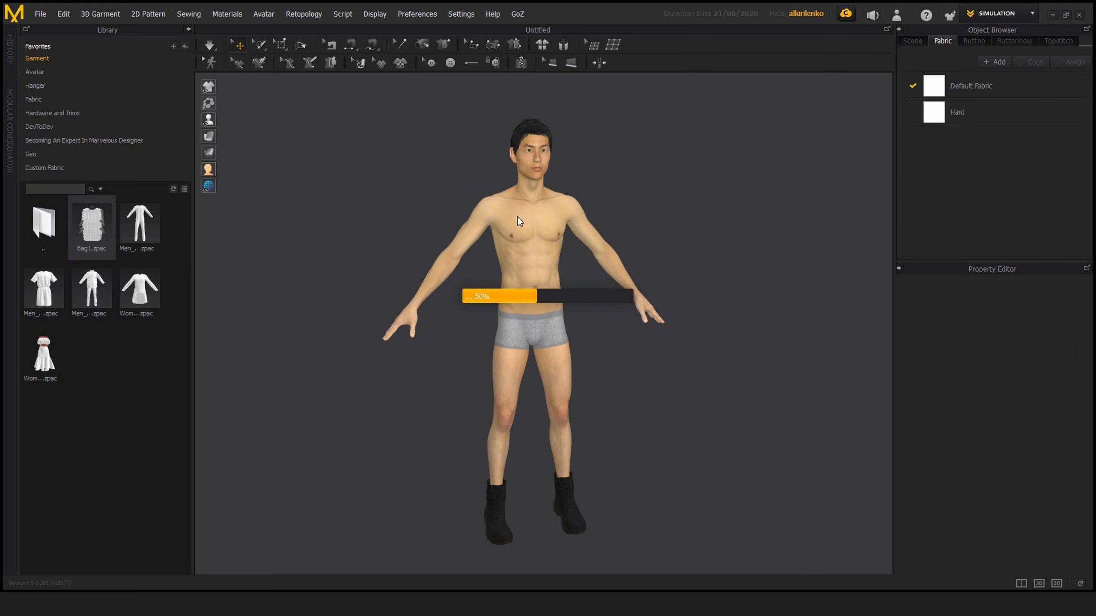
{"action": "scroll", "coordinate": [517, 217], "scroll_direction": "down", "scroll_amount": 3}
{"action": "right_click_drag", "start_coordinate": [507, 245], "coordinate": [559, 184]}
Step: Select all of the bag's pattern pieces, show the 3D and 2D windows side by side, and move the whole bag onto the avatar
{"action": "left_click", "coordinate": [695, 315]}
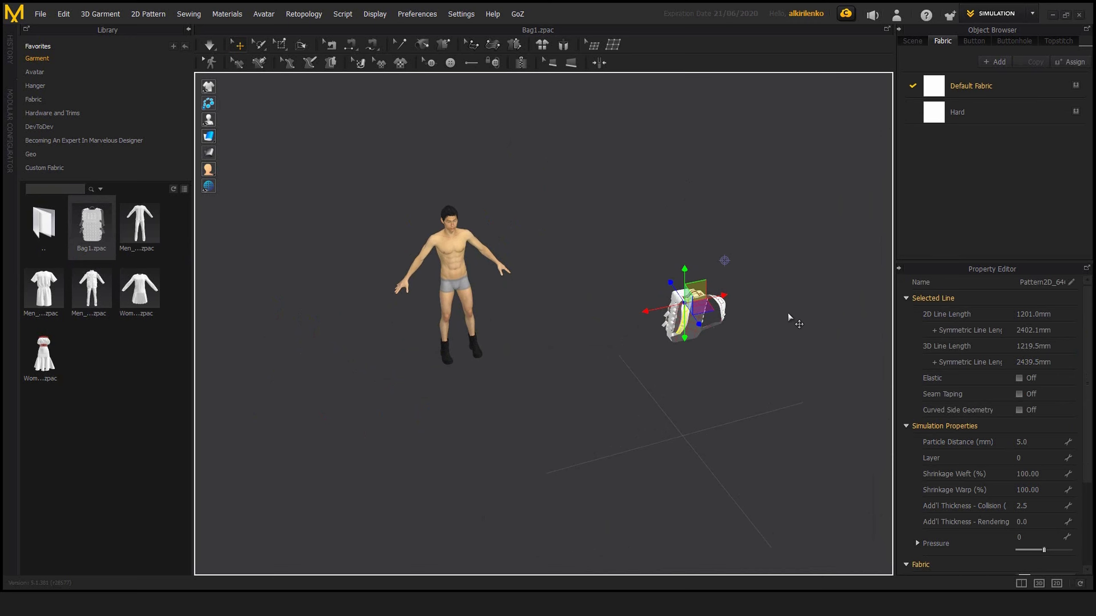
{"action": "left_click", "coordinate": [1056, 583]}
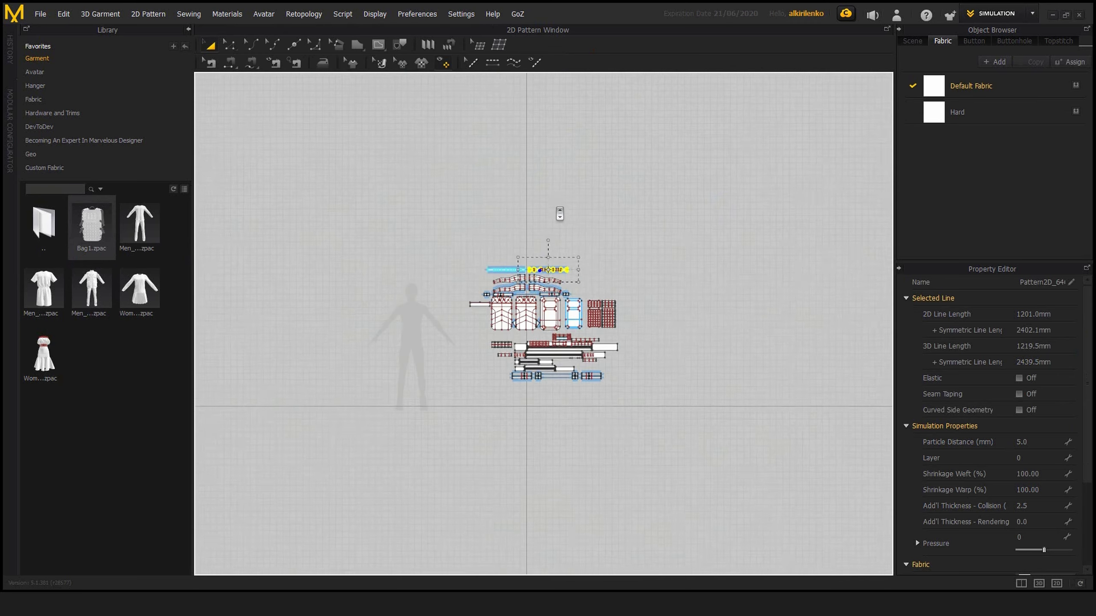
{"action": "left_click_drag", "start_coordinate": [425, 201], "coordinate": [765, 477]}
{"action": "left_click", "coordinate": [1021, 583]}
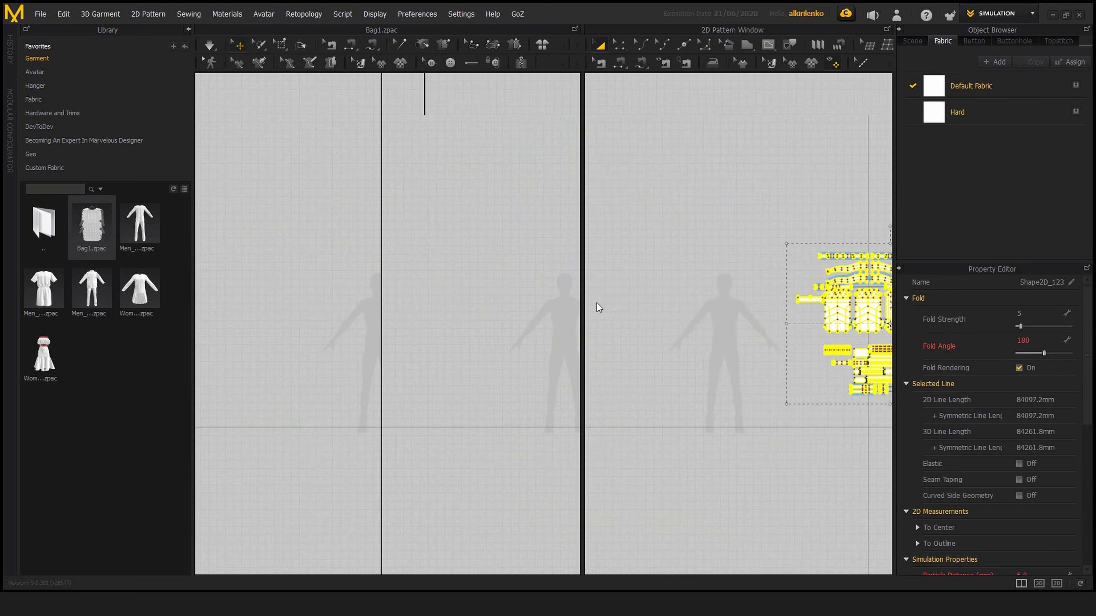
{"action": "right_click_drag", "start_coordinate": [460, 304], "coordinate": [548, 311]}
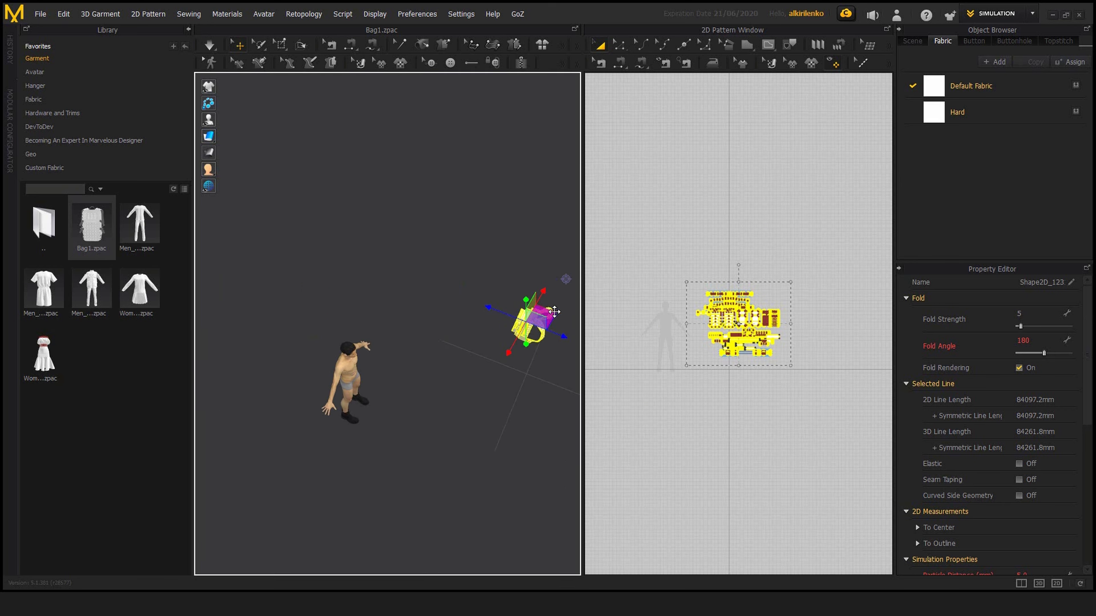
{"action": "left_click_drag", "start_coordinate": [555, 311], "coordinate": [367, 356]}
{"action": "key", "text": "2"}
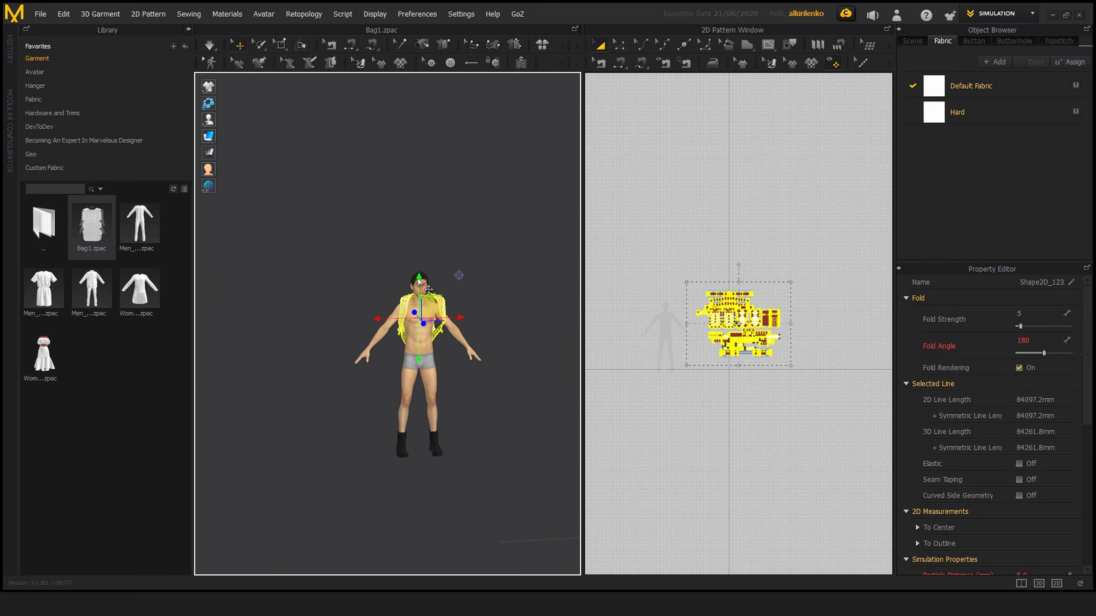
Step: Raise the backpack slightly to fit the avatar's back and shoulders, and deselect it
{"action": "right_click_drag", "start_coordinate": [420, 281], "coordinate": [387, 350]}
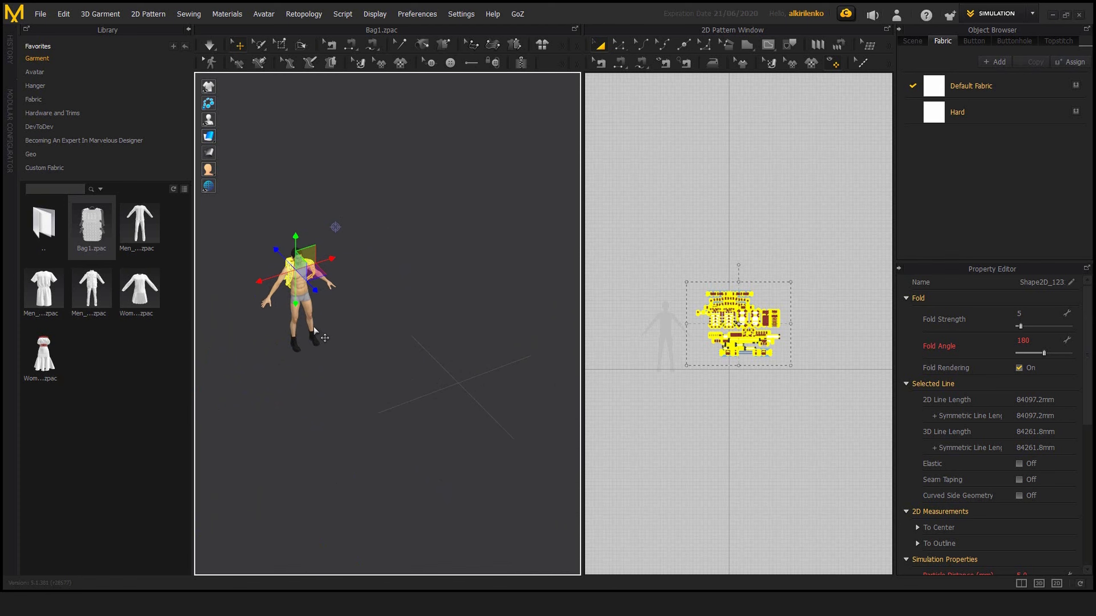
{"action": "right_click_drag", "start_coordinate": [302, 333], "coordinate": [431, 318]}
{"action": "scroll", "coordinate": [391, 335], "scroll_direction": "up", "scroll_amount": 10}
{"action": "scroll", "coordinate": [397, 303], "scroll_direction": "down", "scroll_amount": 5}
{"action": "left_click_drag", "start_coordinate": [431, 319], "coordinate": [431, 303]}
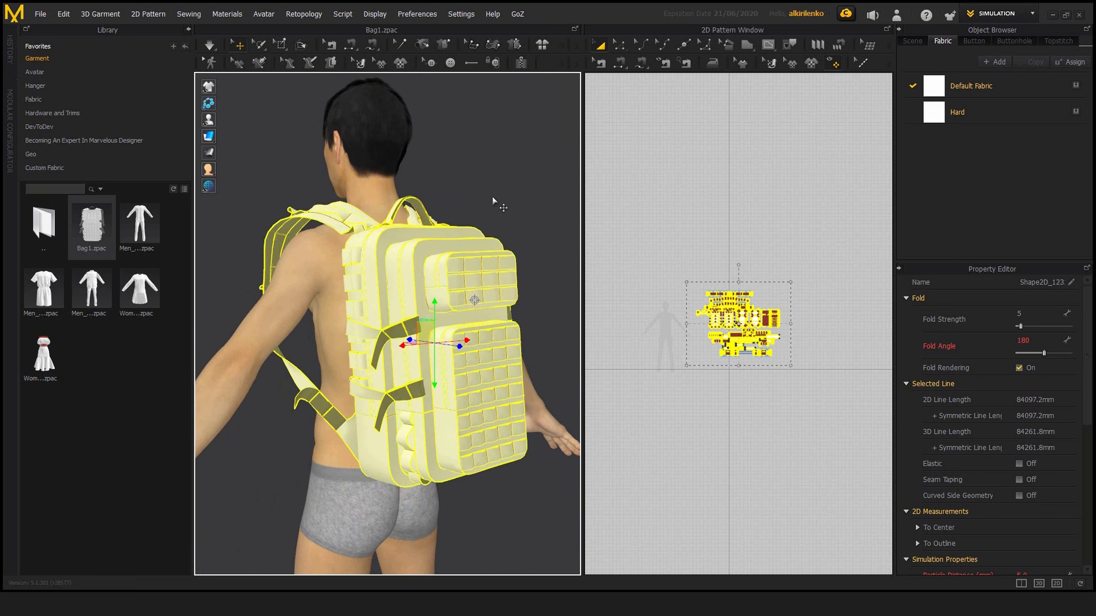
{"action": "left_click", "coordinate": [493, 200]}
{"action": "right_click_drag", "start_coordinate": [309, 228], "coordinate": [486, 240]}
{"action": "scroll", "coordinate": [423, 264], "scroll_direction": "down", "scroll_amount": 5}
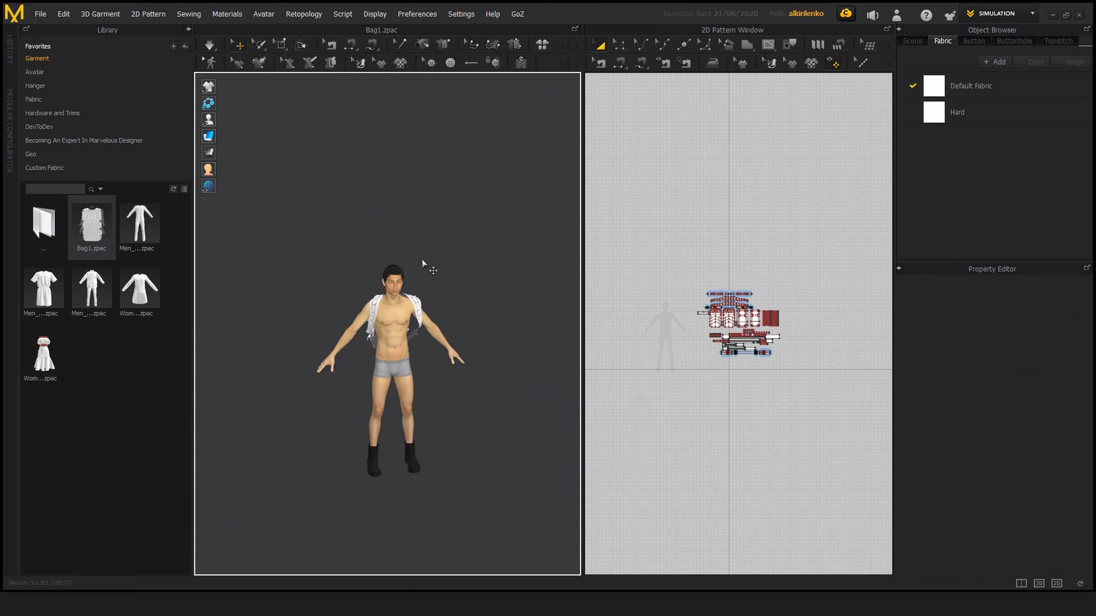
{"action": "middle_click_drag", "start_coordinate": [423, 264], "coordinate": [438, 252]}
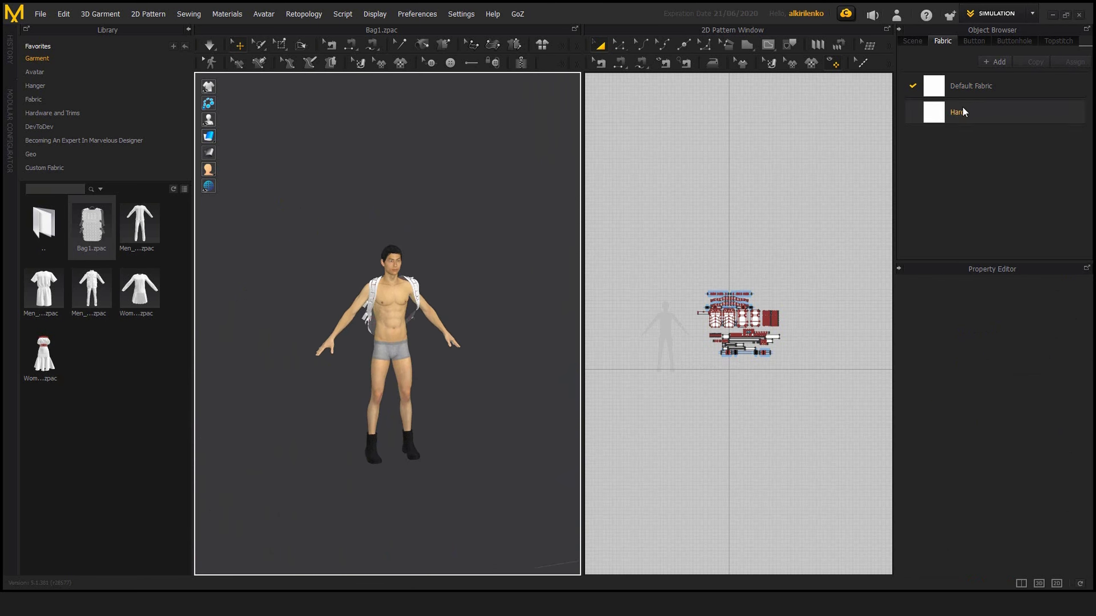
Step: Switch to the Animation mode and dismiss the simulation quality notice
{"action": "left_click", "coordinate": [1032, 14]}
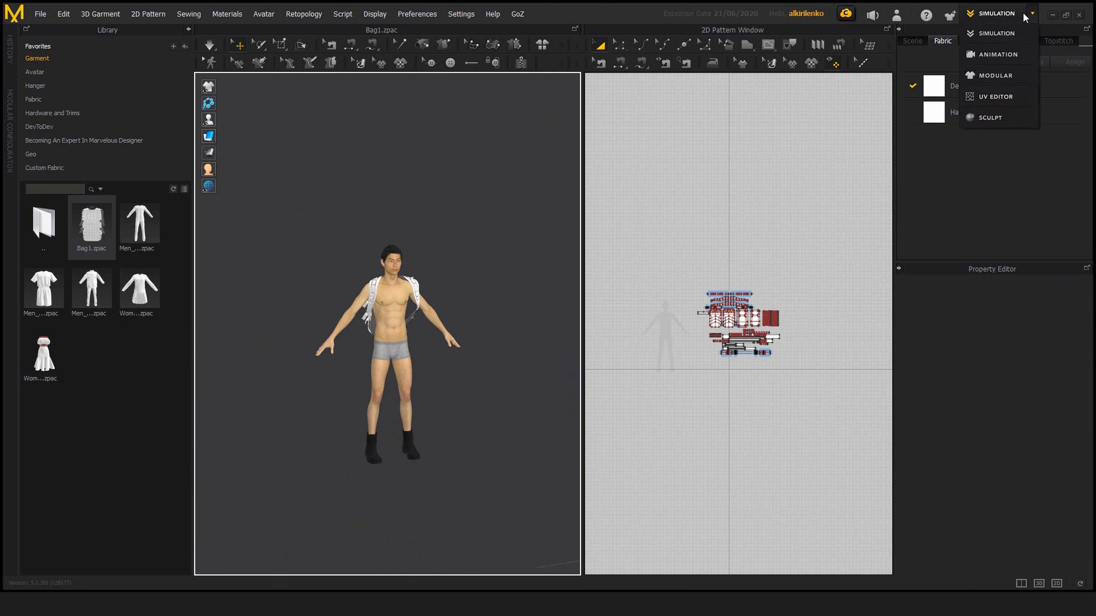
{"action": "left_click", "coordinate": [987, 55]}
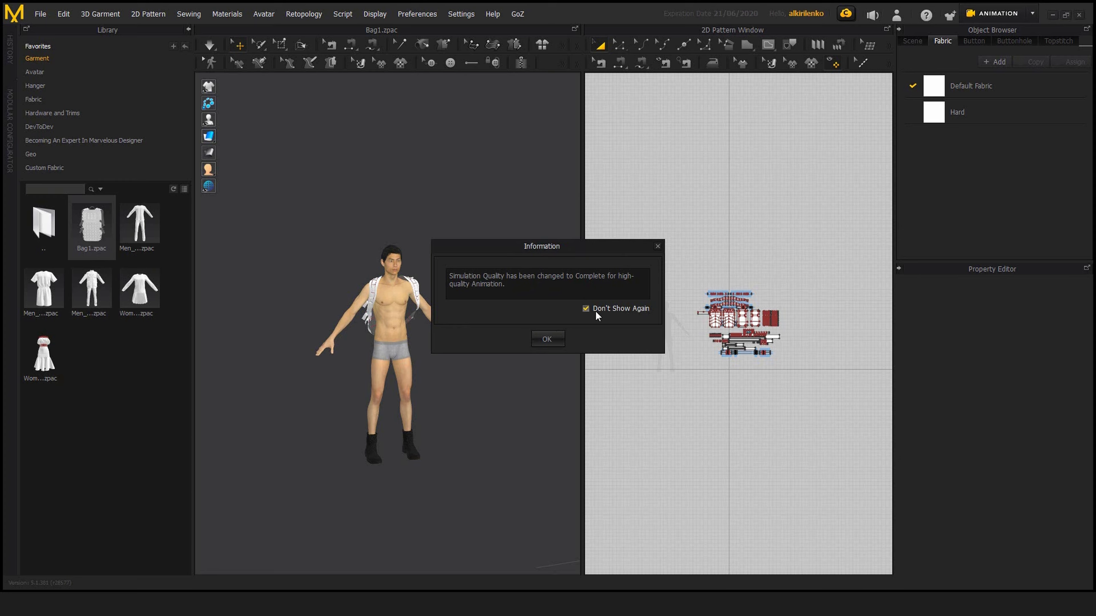
{"action": "left_click", "coordinate": [545, 340]}
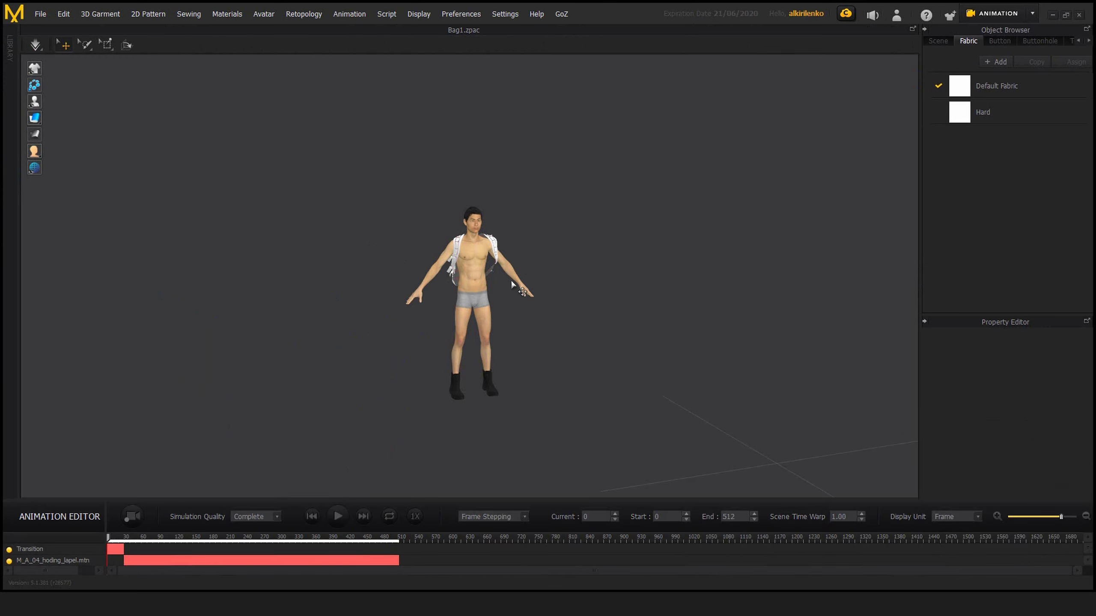
Step: Set the animation's simulation quality to Normal
{"action": "middle_click_drag", "start_coordinate": [511, 283], "coordinate": [570, 285]}
{"action": "right_click_drag", "start_coordinate": [550, 296], "coordinate": [572, 296]}
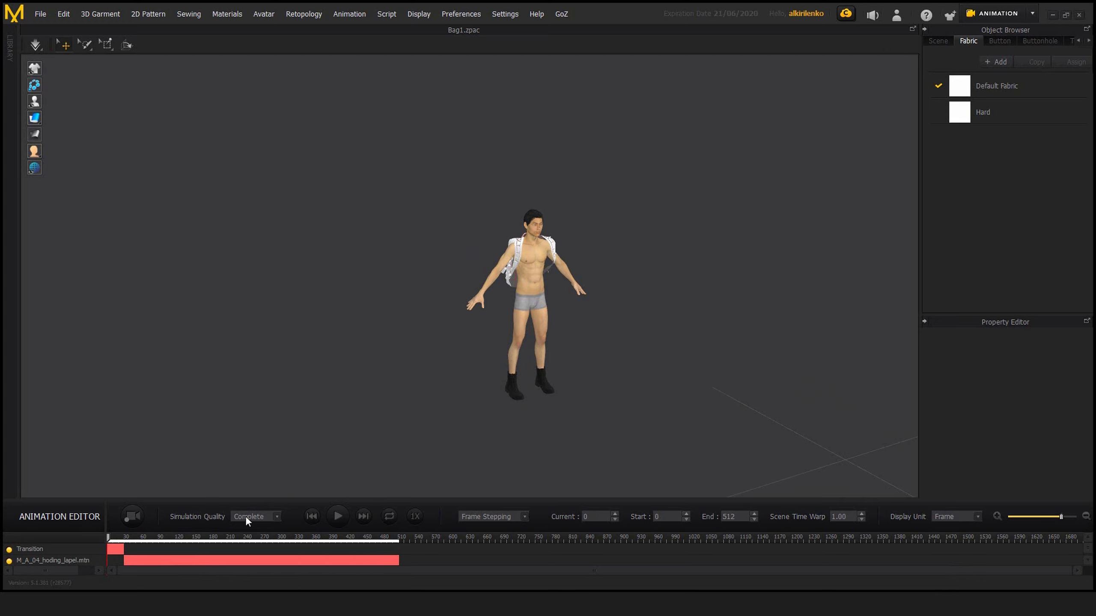
{"action": "left_click", "coordinate": [274, 516]}
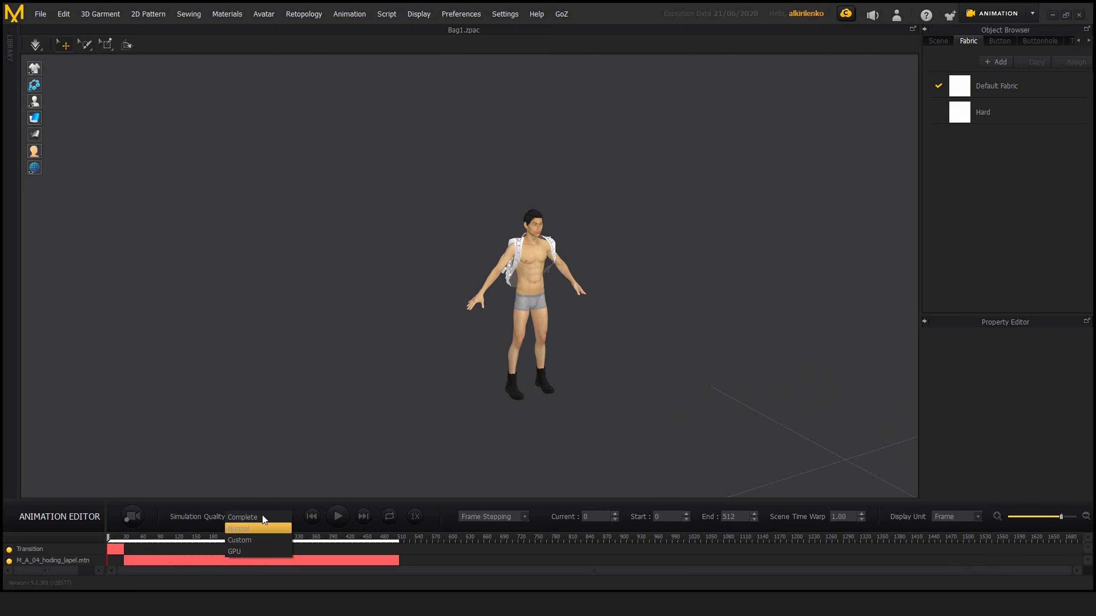
{"action": "left_click", "coordinate": [262, 527]}
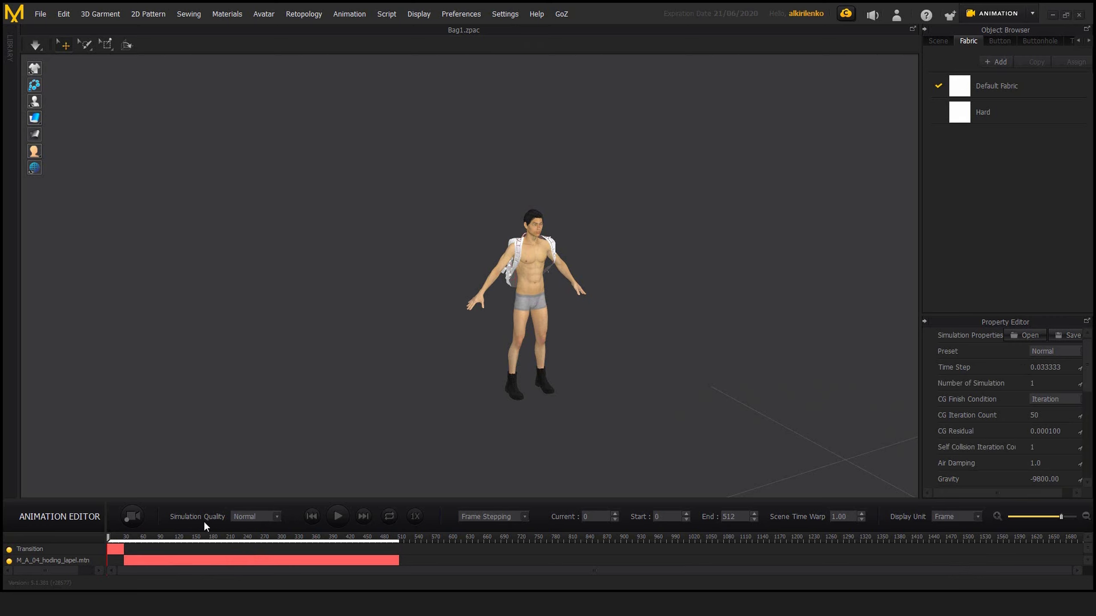
Step: Set the animation's simulation quality to Custom
{"action": "left_click", "coordinate": [277, 517]}
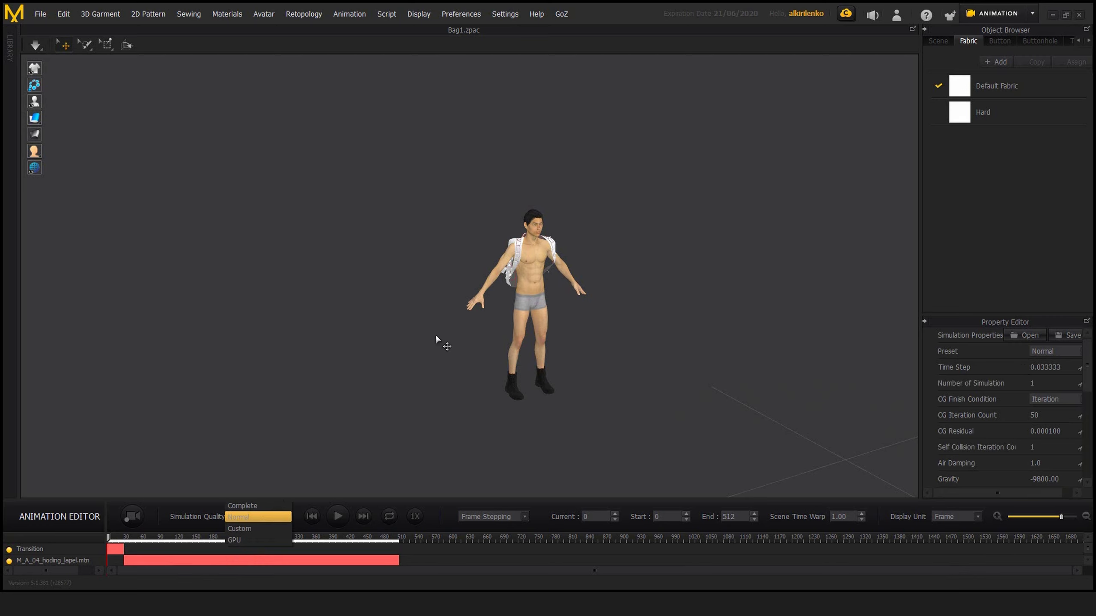
{"action": "left_click", "coordinate": [254, 506]}
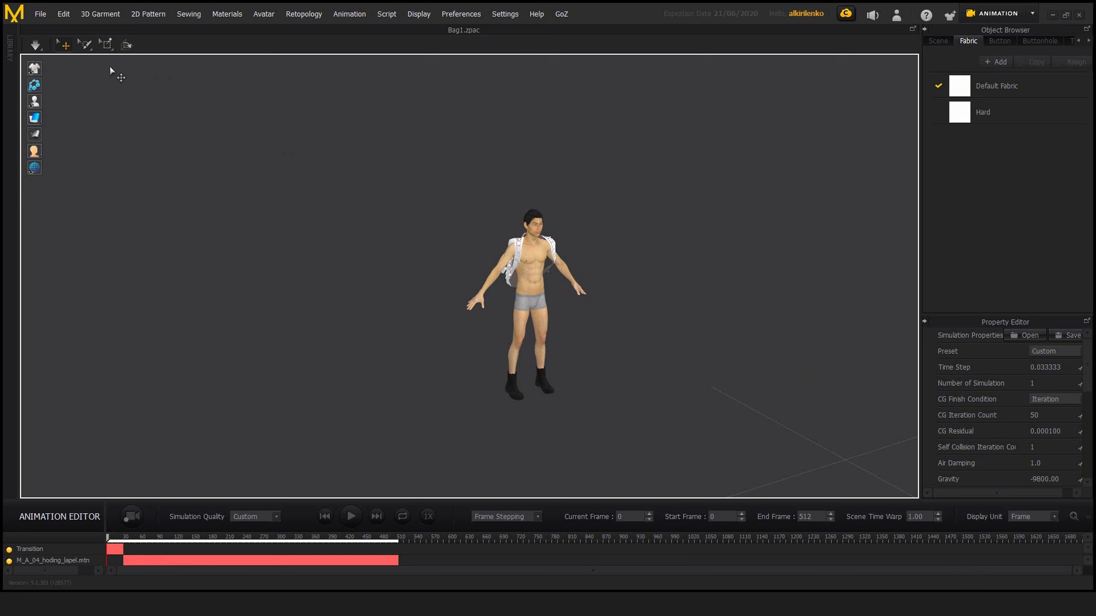
{"action": "left_click", "coordinate": [88, 48]}
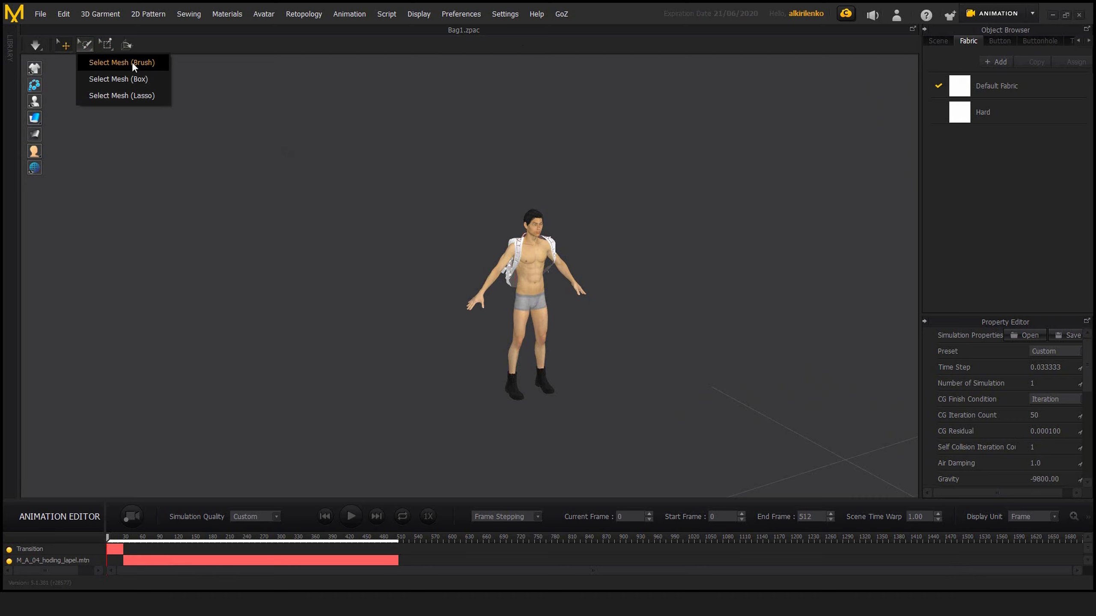
{"action": "left_click", "coordinate": [101, 44]}
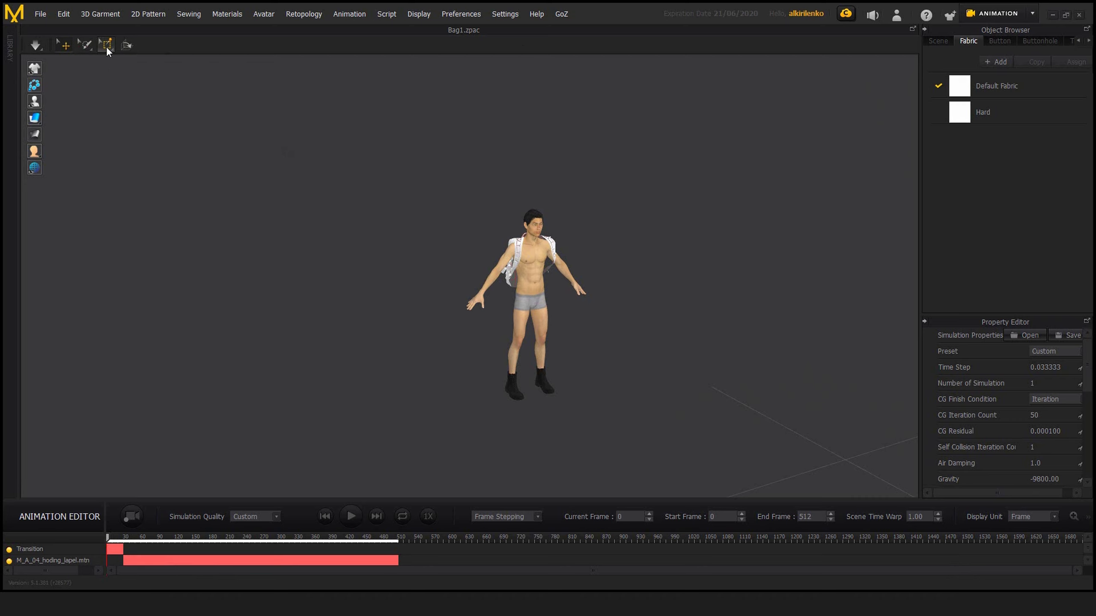
{"action": "left_click", "coordinate": [106, 47]}
{"action": "left_click", "coordinate": [166, 42]}
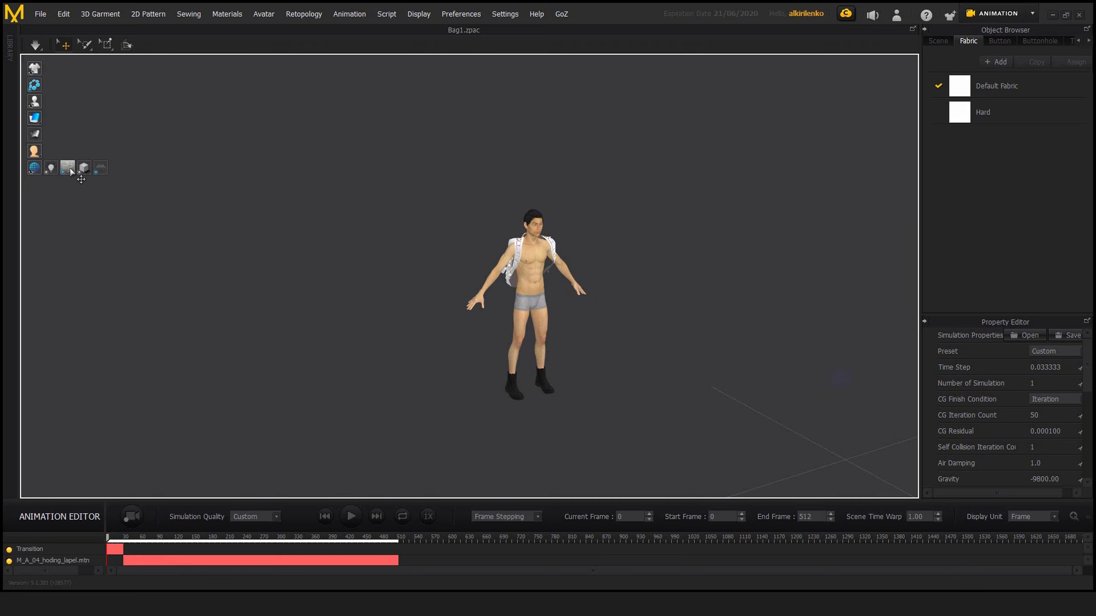
Step: Show the wind controller in the 3D window, select it, and review its wind and translate properties
{"action": "right_click_drag", "start_coordinate": [664, 318], "coordinate": [449, 313]}
{"action": "left_click", "coordinate": [438, 295]}
{"action": "left_click_drag", "start_coordinate": [450, 313], "coordinate": [334, 243]}
{"action": "right_click_drag", "start_coordinate": [492, 280], "coordinate": [437, 239]}
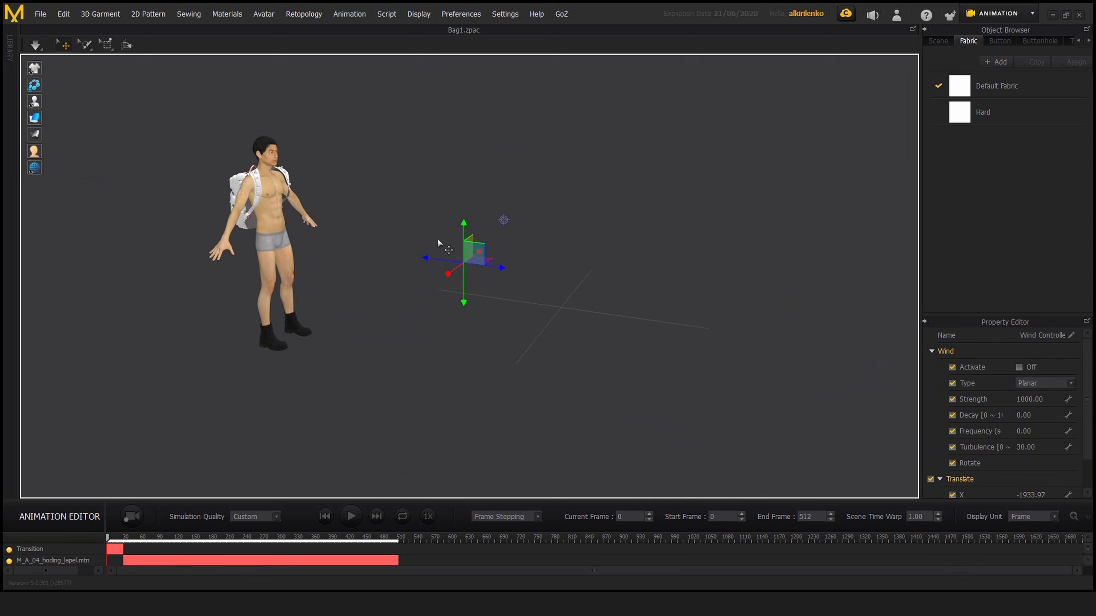
{"action": "middle_click_drag", "start_coordinate": [566, 283], "coordinate": [557, 299]}
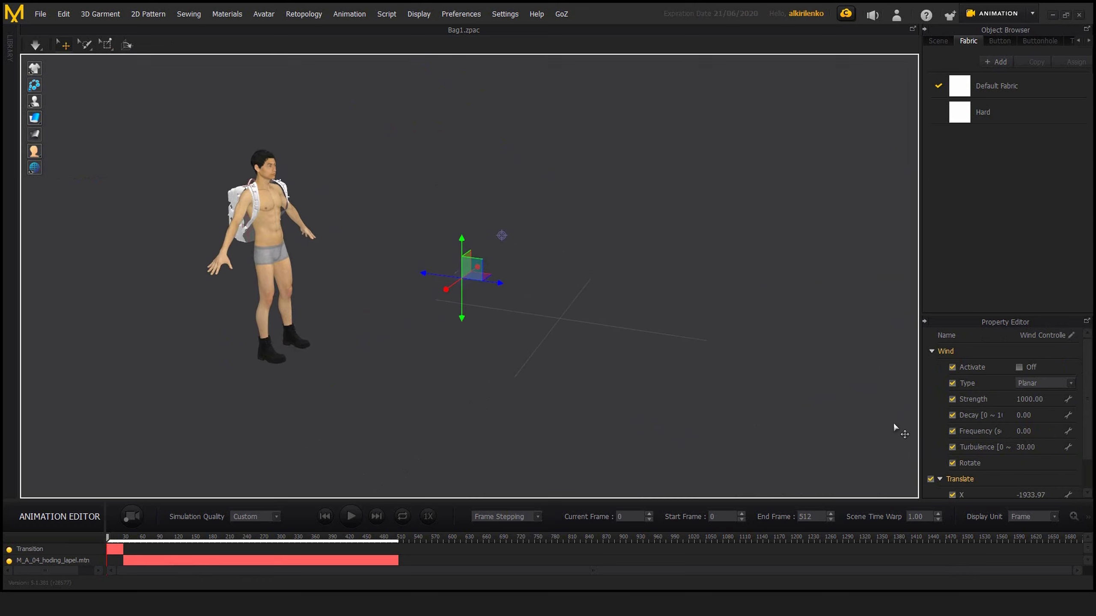
{"action": "scroll", "coordinate": [1087, 445], "scroll_direction": "down", "scroll_amount": 1}
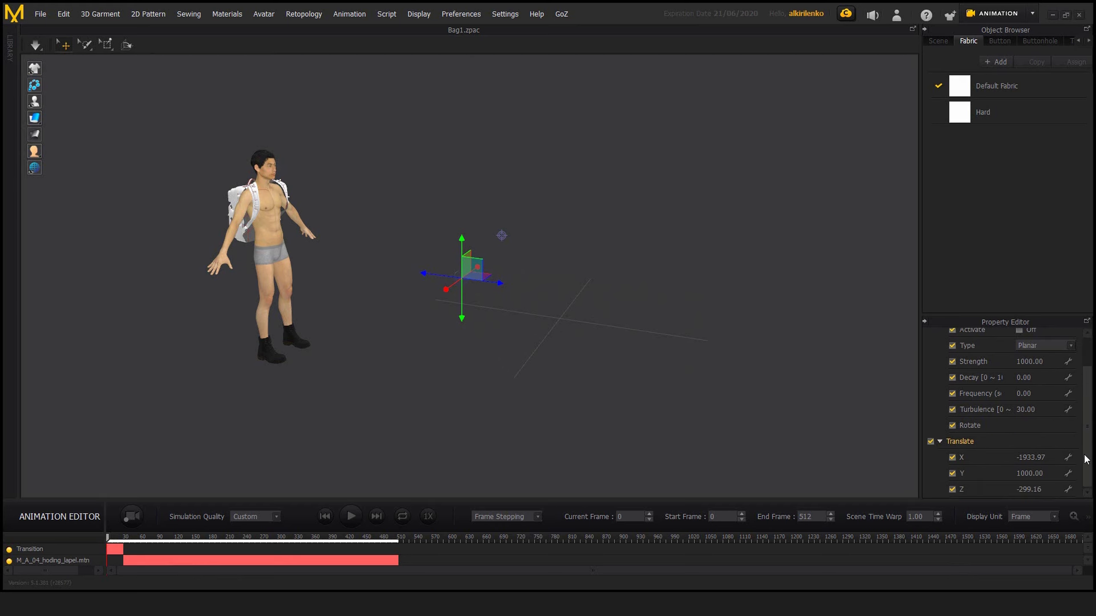
{"action": "scroll", "coordinate": [970, 385], "scroll_direction": "down", "scroll_amount": 1}
{"action": "left_click_drag", "start_coordinate": [1088, 433], "coordinate": [1086, 403]}
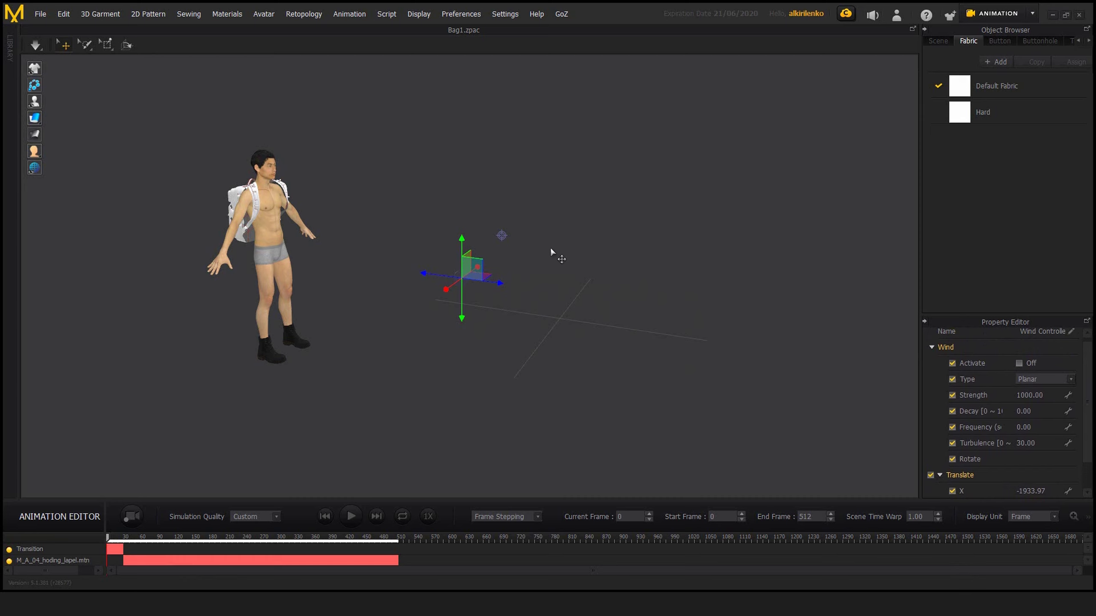
Step: Examine the wind controller's position and direction relative to the avatar from the front and side
{"action": "key", "text": "2"}
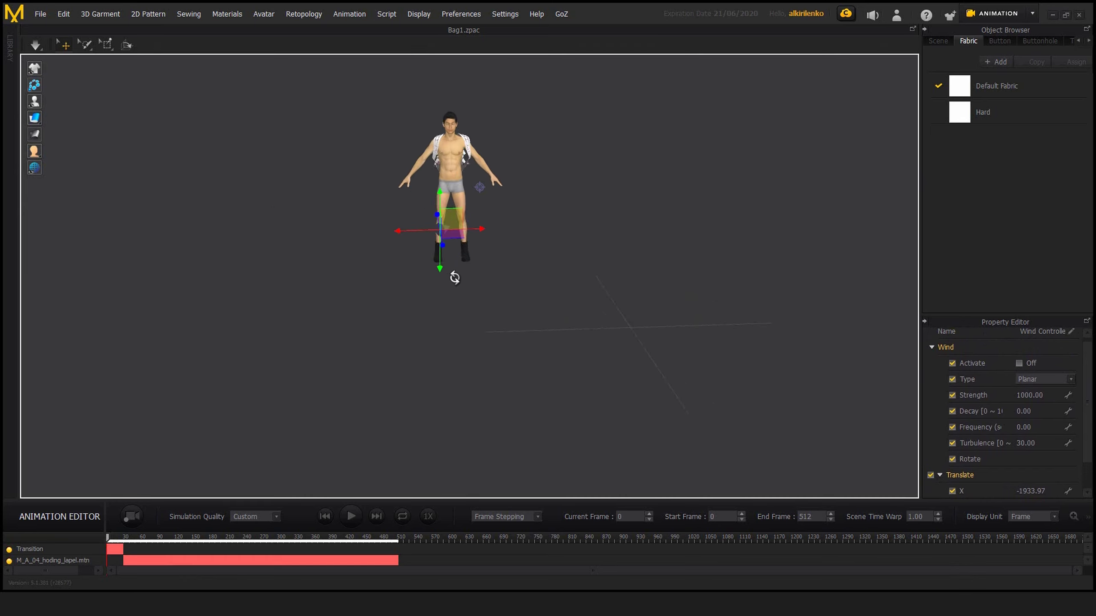
{"action": "right_click_drag", "start_coordinate": [580, 256], "coordinate": [569, 288]}
{"action": "middle_click_drag", "start_coordinate": [569, 288], "coordinate": [490, 259]}
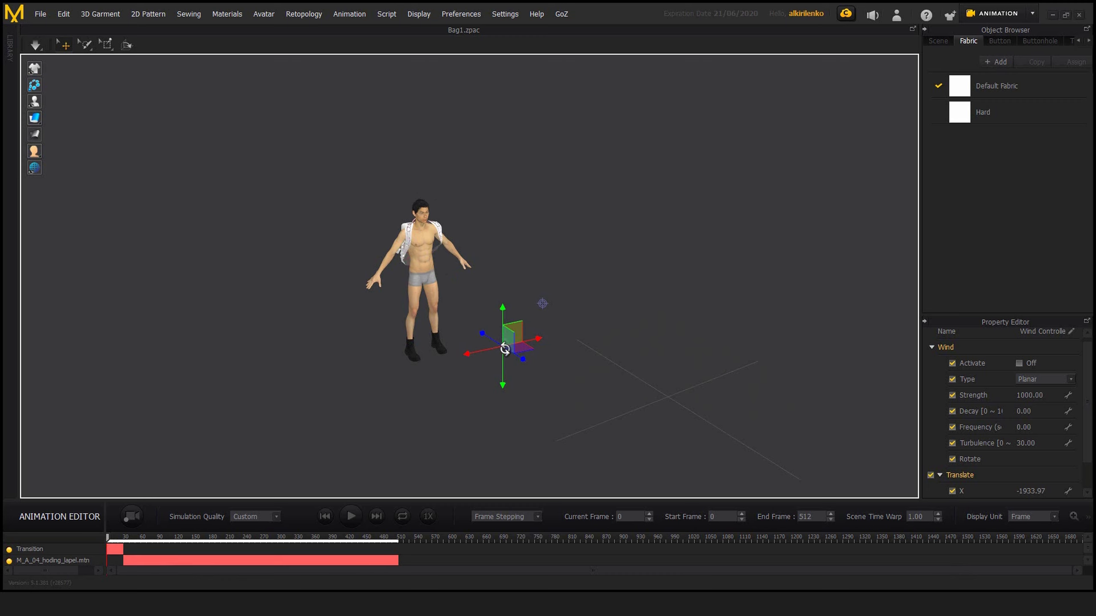
{"action": "right_click_drag", "start_coordinate": [504, 348], "coordinate": [605, 374]}
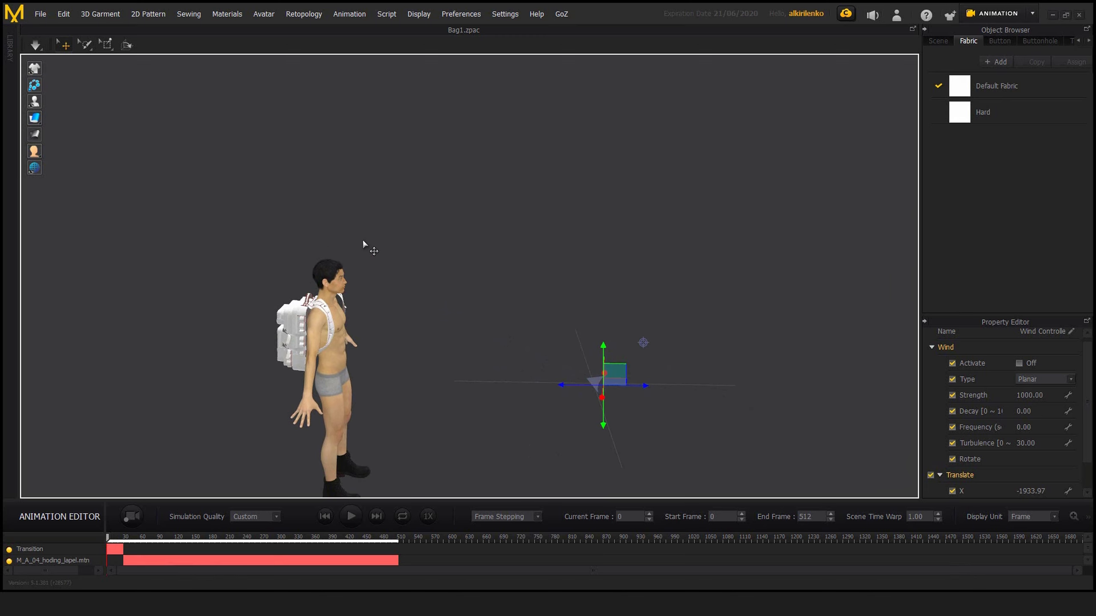
{"action": "middle_click_drag", "start_coordinate": [362, 241], "coordinate": [387, 223]}
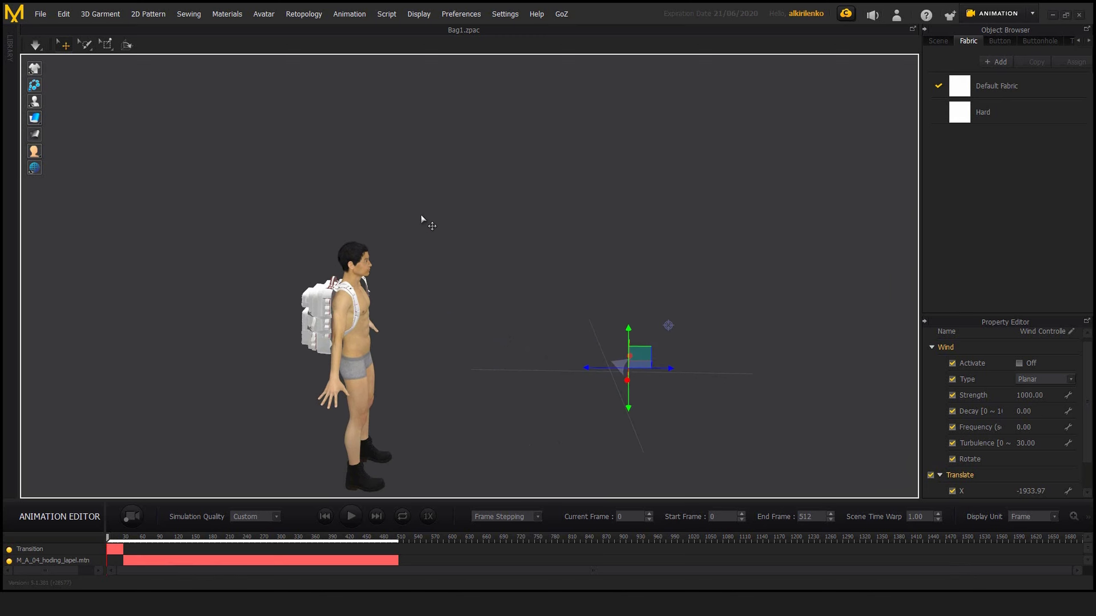
{"action": "right_click_drag", "start_coordinate": [470, 257], "coordinate": [406, 252]}
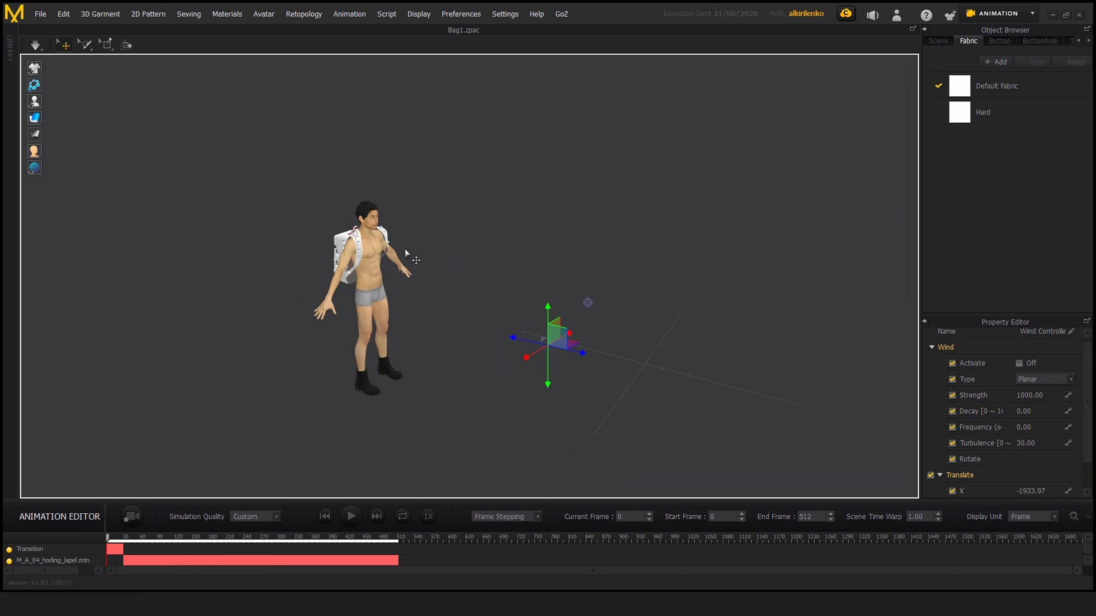
{"action": "right_click_drag", "start_coordinate": [655, 264], "coordinate": [616, 315]}
{"action": "middle_click_drag", "start_coordinate": [616, 315], "coordinate": [629, 344]}
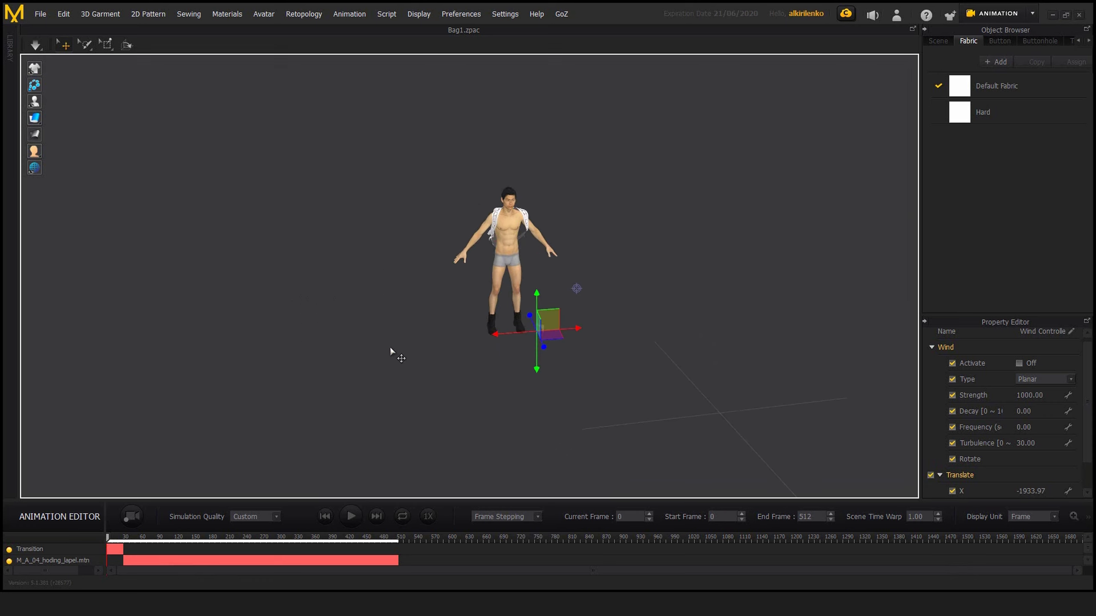
{"action": "right_click_drag", "start_coordinate": [523, 364], "coordinate": [517, 388]}
{"action": "middle_click_drag", "start_coordinate": [517, 388], "coordinate": [541, 374]}
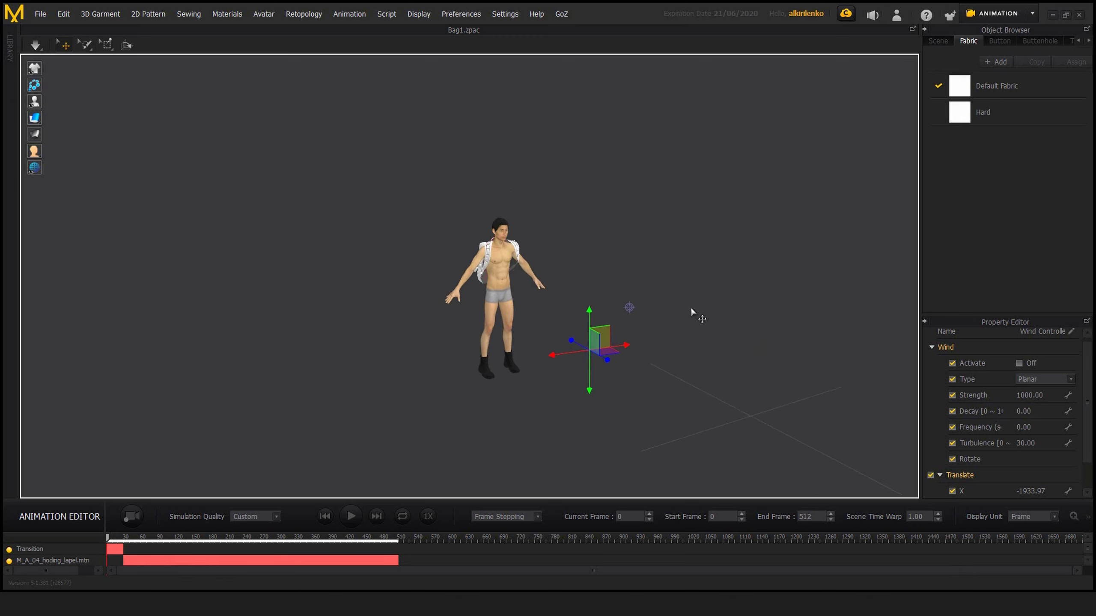
Step: Deselect the wind controller and hide it in the 3D window
{"action": "left_click", "coordinate": [635, 335]}
{"action": "left_click", "coordinate": [591, 350]}
{"action": "left_click", "coordinate": [631, 374]}
{"action": "mouse_move", "coordinate": [35, 168]}
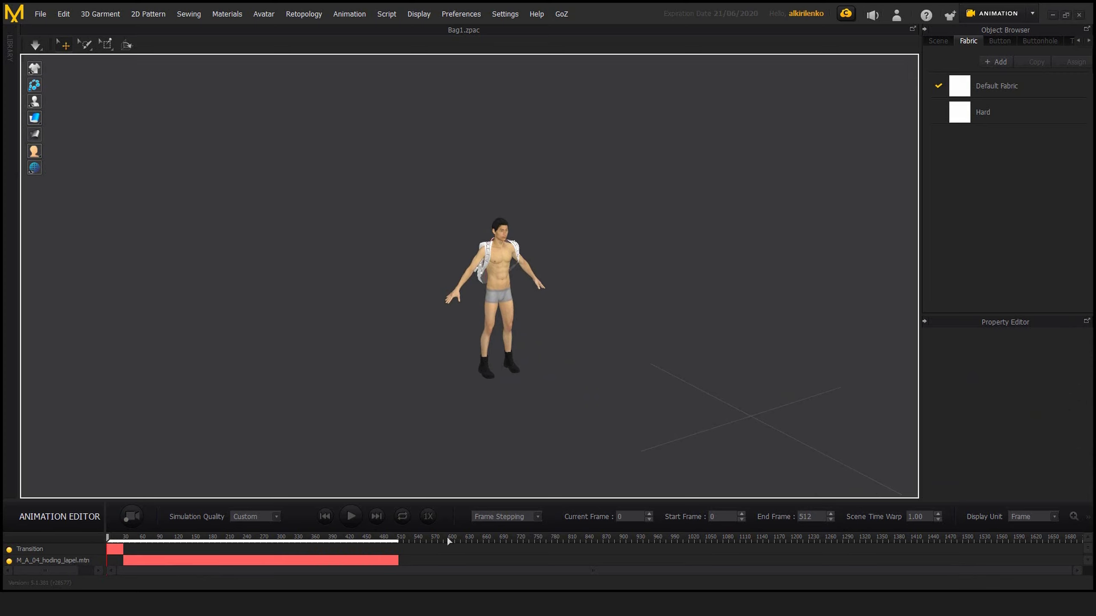
{"action": "scroll", "coordinate": [688, 549], "scroll_direction": "up", "scroll_amount": 2}
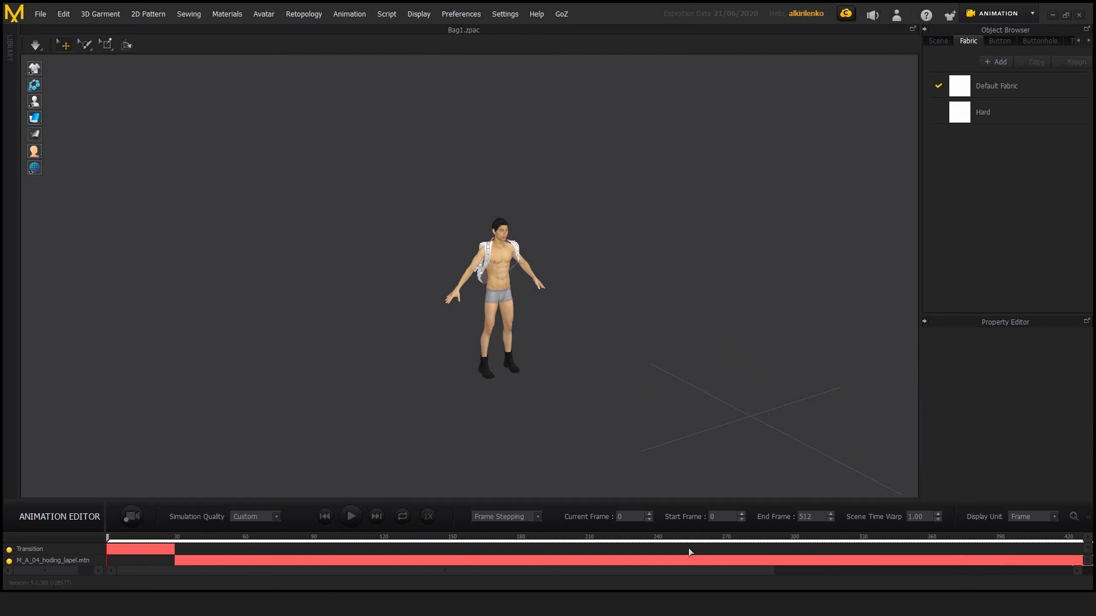
{"action": "scroll", "coordinate": [689, 549], "scroll_direction": "down", "scroll_amount": 3}
{"action": "scroll", "coordinate": [690, 549], "scroll_direction": "up", "scroll_amount": 1}
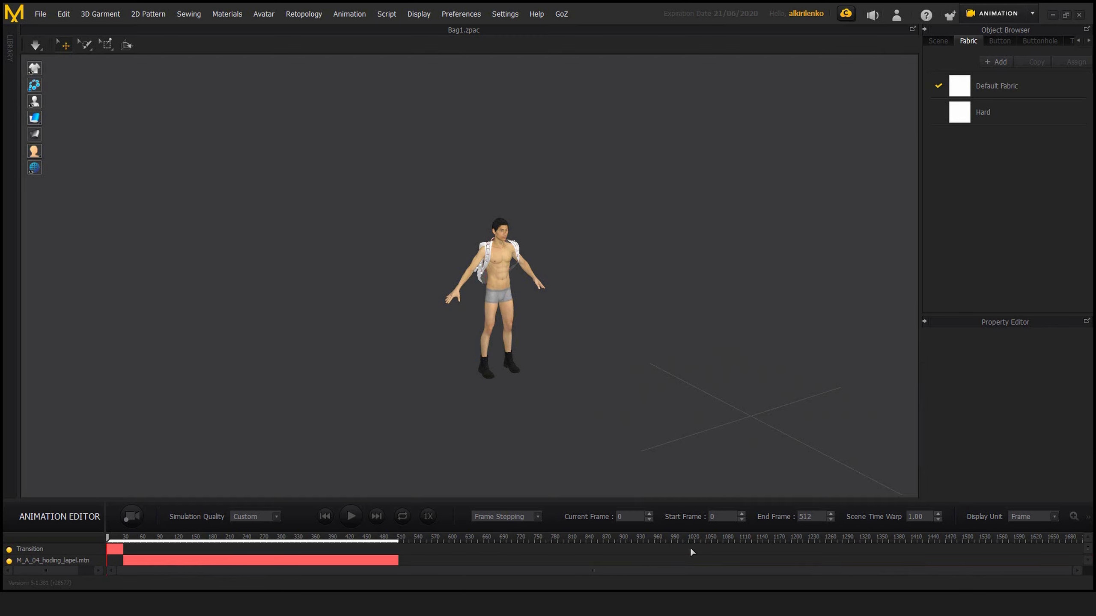
{"action": "scroll", "coordinate": [690, 546], "scroll_direction": "up", "scroll_amount": 1}
{"action": "scroll", "coordinate": [690, 547], "scroll_direction": "down", "scroll_amount": 1}
{"action": "scroll", "coordinate": [690, 548], "scroll_direction": "up", "scroll_amount": 2}
{"action": "scroll", "coordinate": [689, 548], "scroll_direction": "down", "scroll_amount": 2}
Step: Switch the animation timeline's display unit to Second and back to Frame
{"action": "left_click", "coordinate": [1054, 517]}
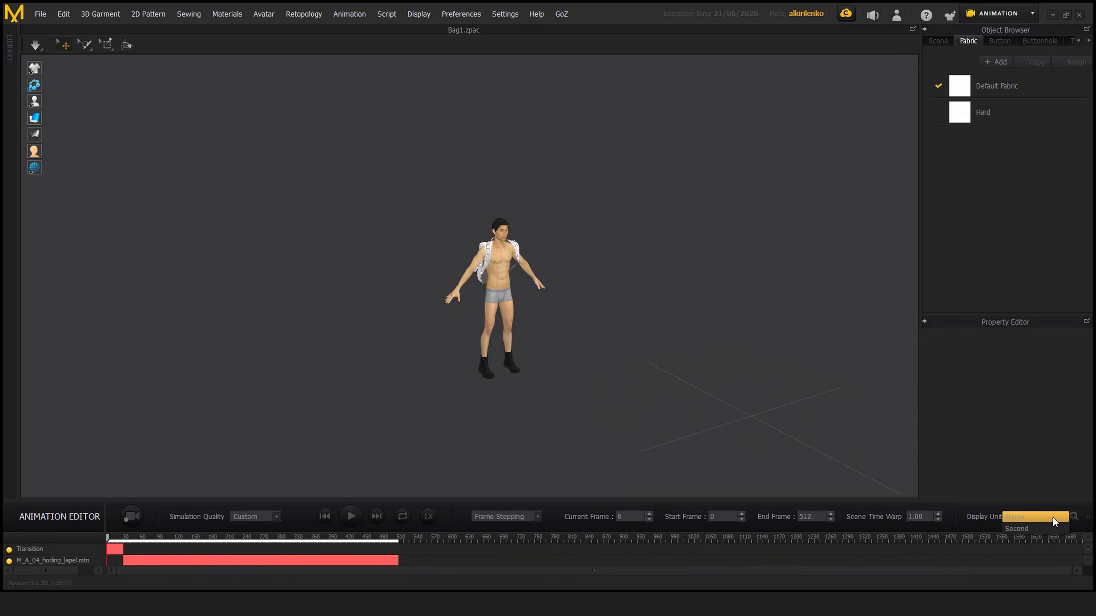
{"action": "left_click", "coordinate": [1028, 529]}
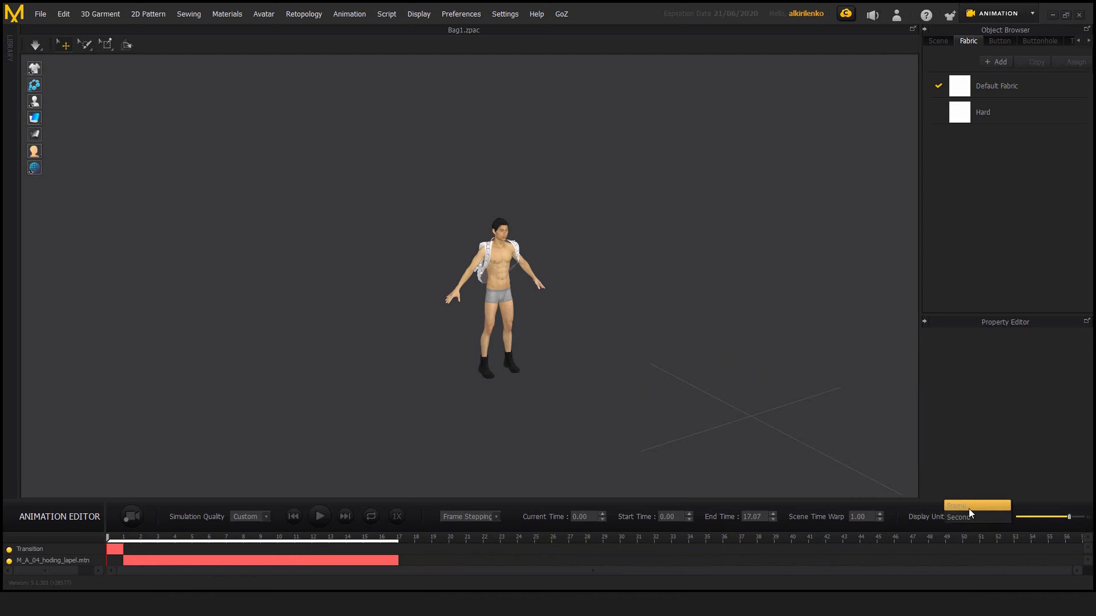
{"action": "left_click", "coordinate": [966, 506]}
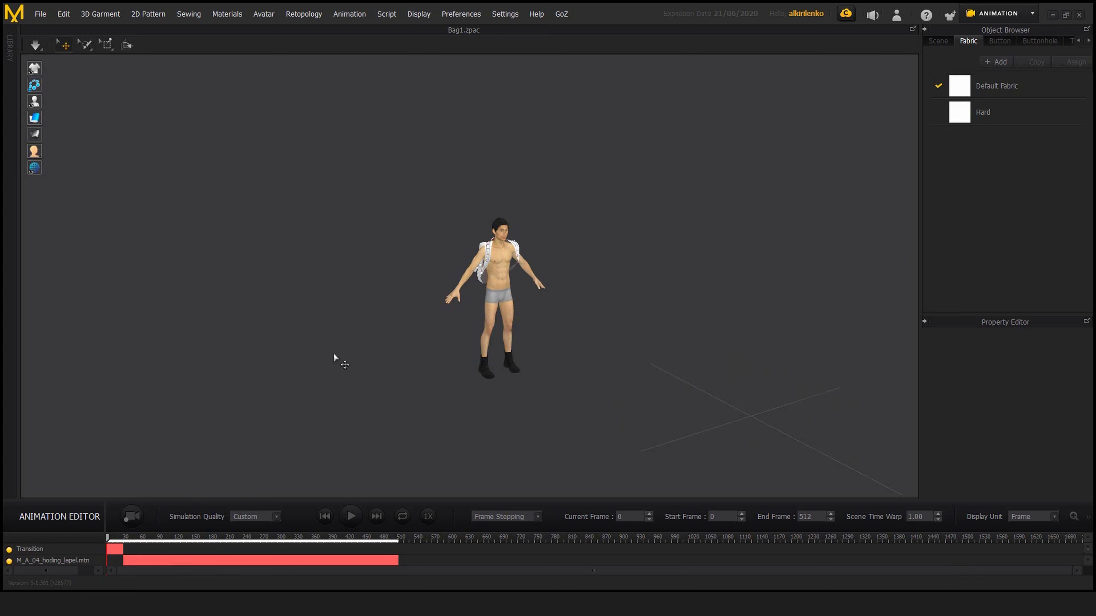
Step: Record the backpack's simulation along the avatar's motion and stop it at frame 178
{"action": "left_click", "coordinate": [143, 520]}
{"action": "key", "text": "space"}
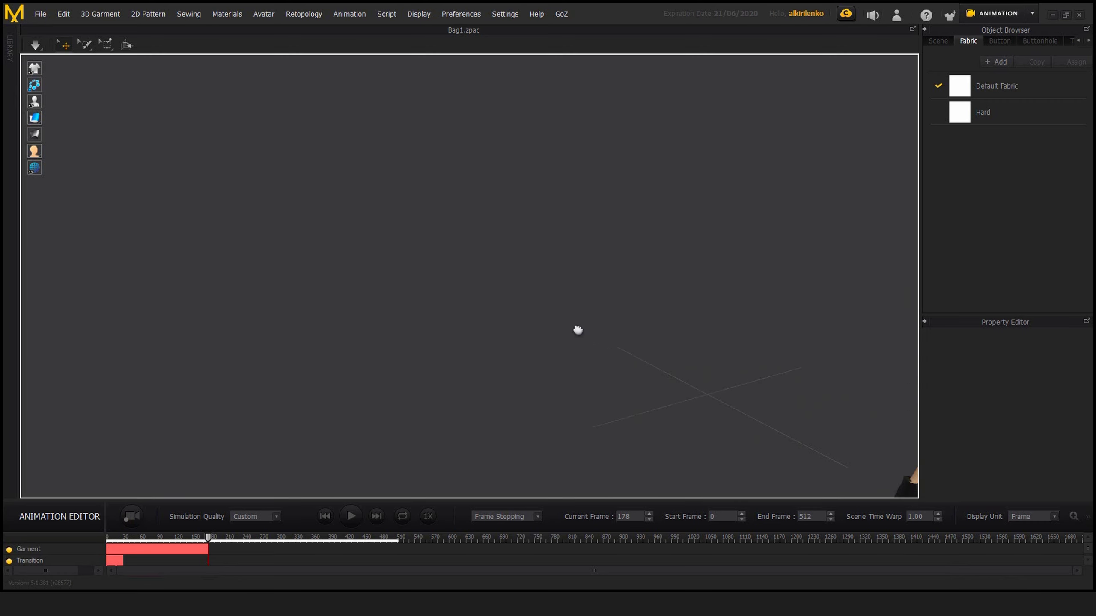
Step: Inspect the recorded animation around the avatar and backpack, scrubbing the timeline from frame 178 back to frame 0
{"action": "mouse_move", "coordinate": [577, 328]}
{"action": "right_mouse_down"}
{"action": "mouse_move", "coordinate": [656, 357]}
{"action": "mouse_move", "coordinate": [587, 318]}
{"action": "right_mouse_up"}
{"action": "scroll", "coordinate": [534, 307], "scroll_direction": "down", "scroll_amount": 5}
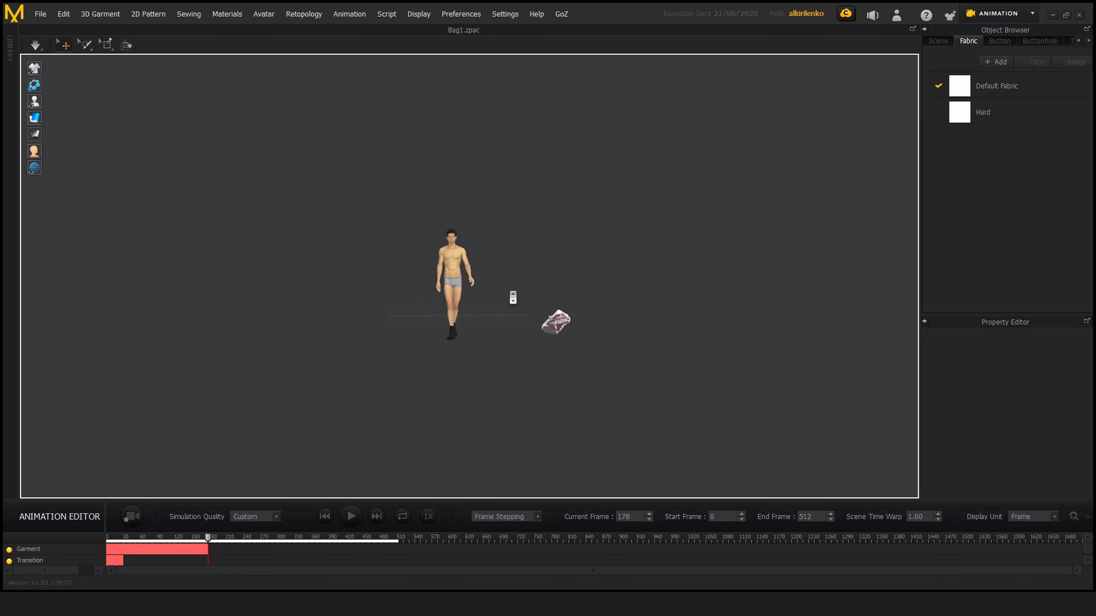
{"action": "scroll", "coordinate": [540, 302], "scroll_direction": "up", "scroll_amount": 5}
{"action": "scroll", "coordinate": [573, 298], "scroll_direction": "down", "scroll_amount": 3}
{"action": "middle_click_drag", "start_coordinate": [580, 288], "coordinate": [563, 256]}
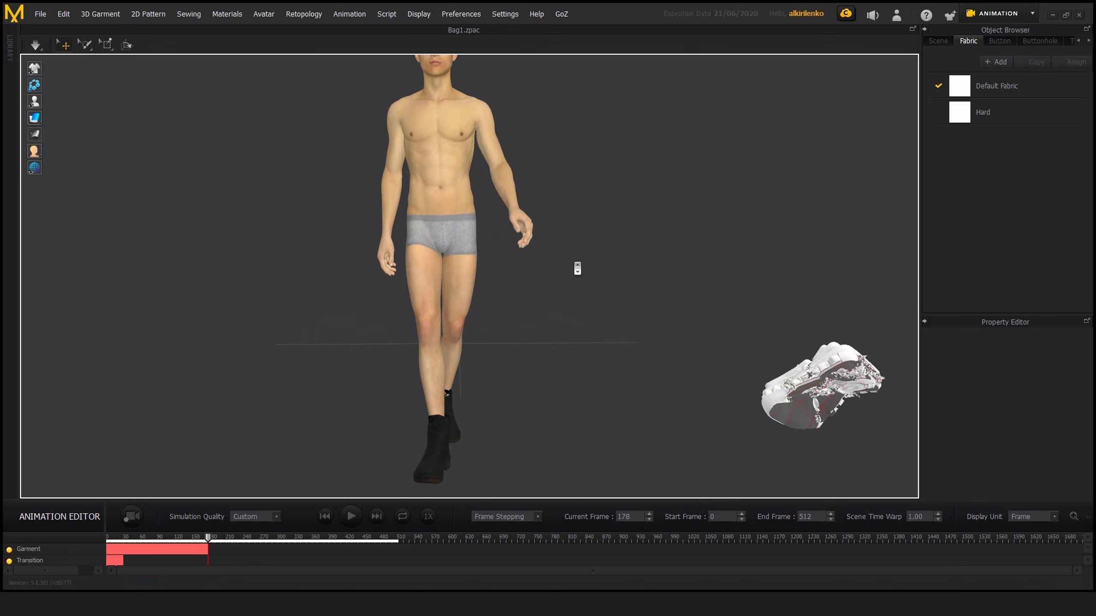
{"action": "scroll", "coordinate": [563, 264], "scroll_direction": "down", "scroll_amount": 2}
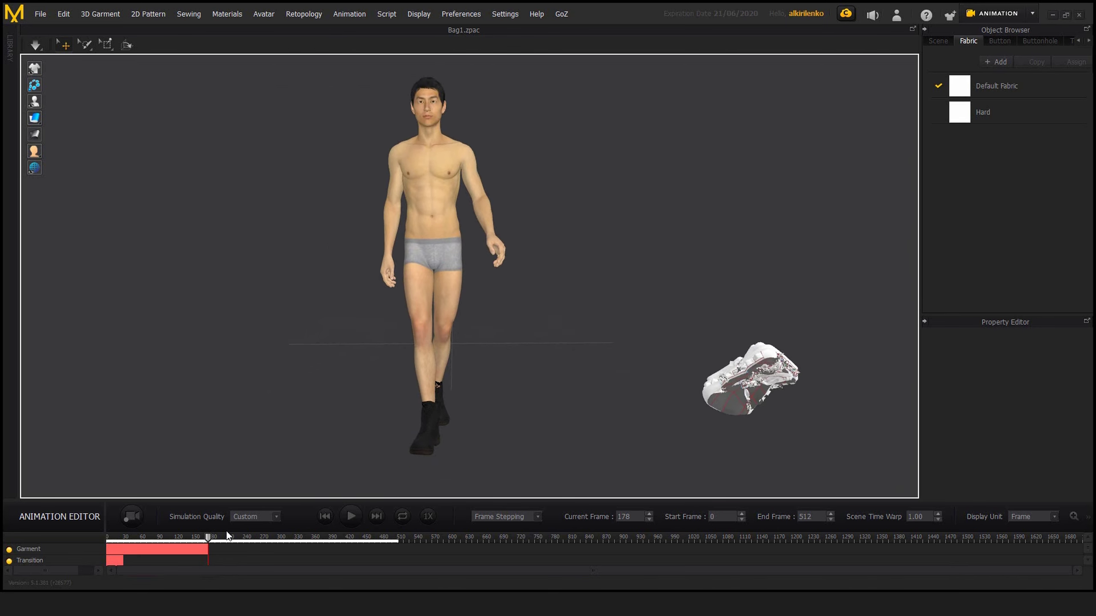
{"action": "left_click_drag", "start_coordinate": [208, 538], "coordinate": [177, 543]}
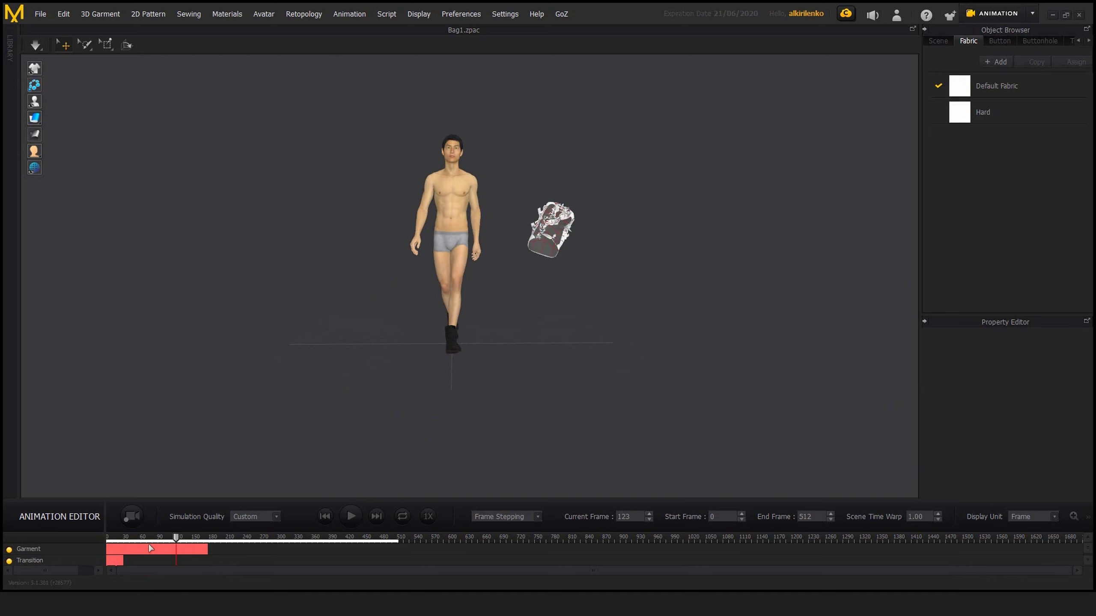
{"action": "left_click", "coordinate": [110, 540]}
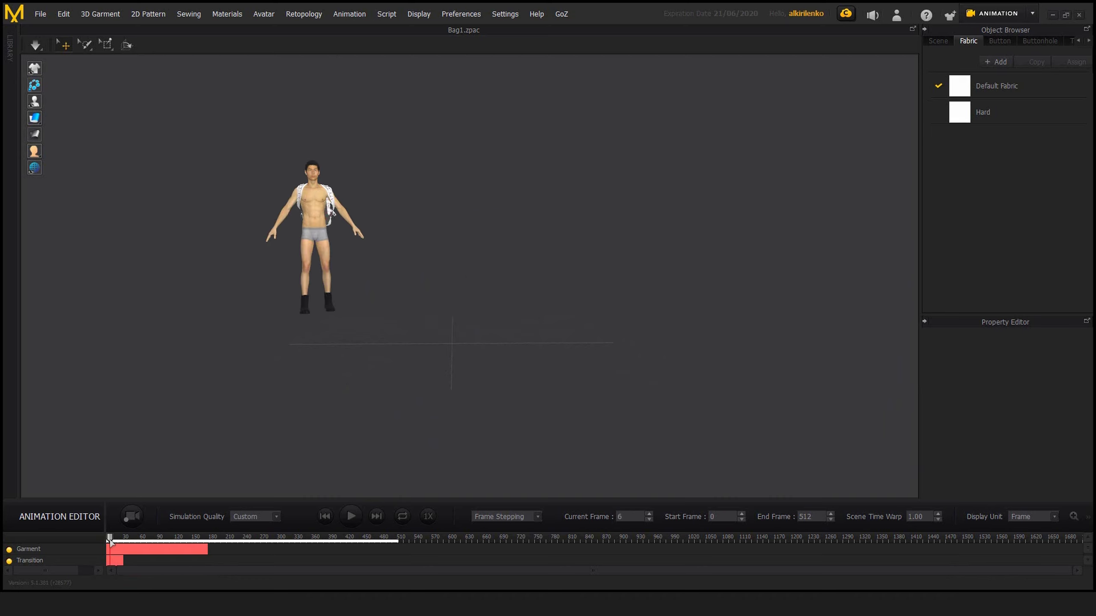
{"action": "left_click_drag", "start_coordinate": [110, 540], "coordinate": [107, 540]}
Step: Frame the avatar from the front and save the current camera as a custom view
{"action": "right_click_drag", "start_coordinate": [376, 323], "coordinate": [530, 227]}
{"action": "right_click", "coordinate": [617, 201]}
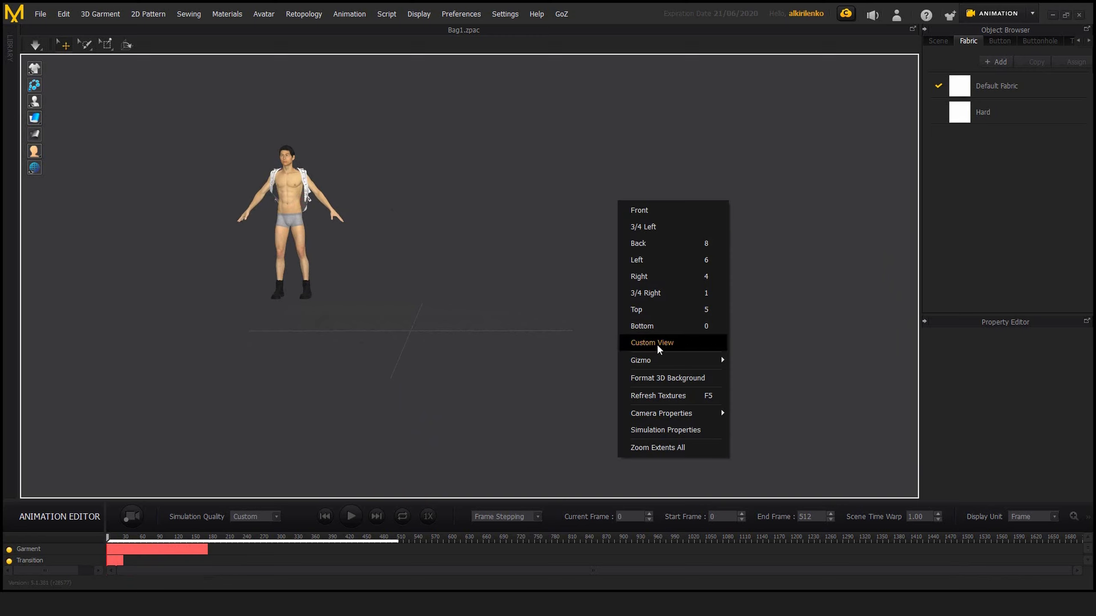
{"action": "right_click_drag", "start_coordinate": [469, 301], "coordinate": [453, 233]}
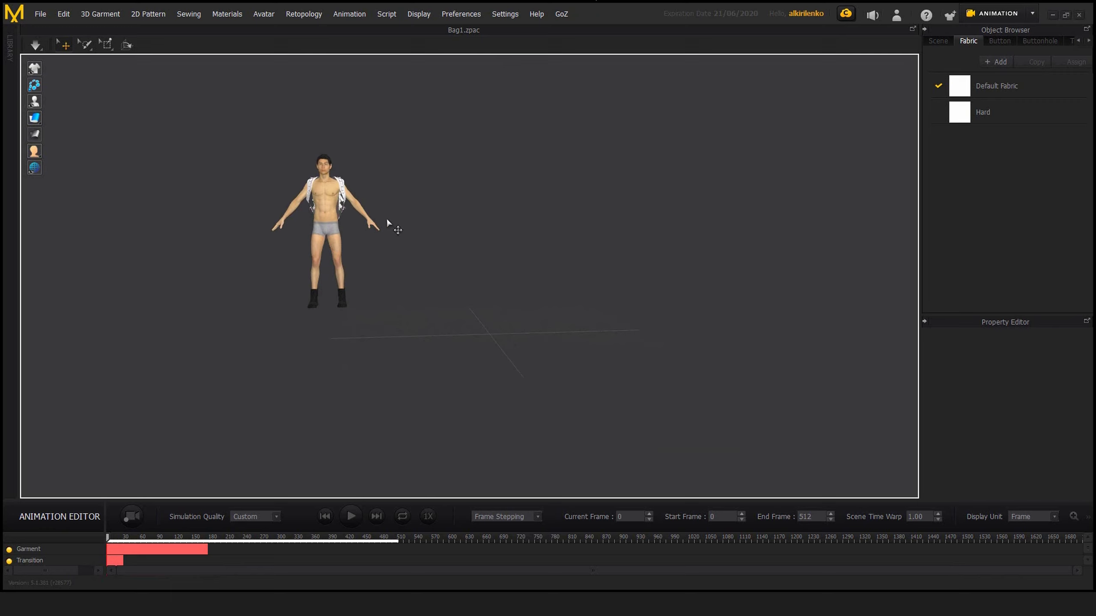
{"action": "mouse_move", "coordinate": [427, 248]}
{"action": "right_mouse_down"}
{"action": "mouse_move", "coordinate": [404, 248]}
{"action": "mouse_move", "coordinate": [418, 247]}
{"action": "right_mouse_up"}
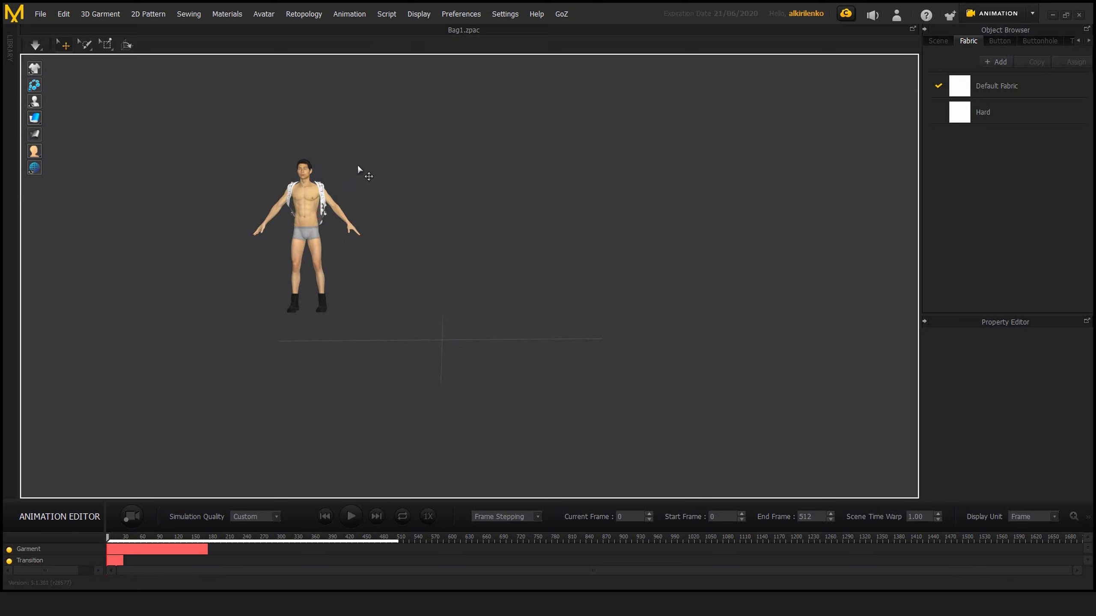
{"action": "right_click", "coordinate": [648, 148]}
{"action": "left_click", "coordinate": [671, 283]}
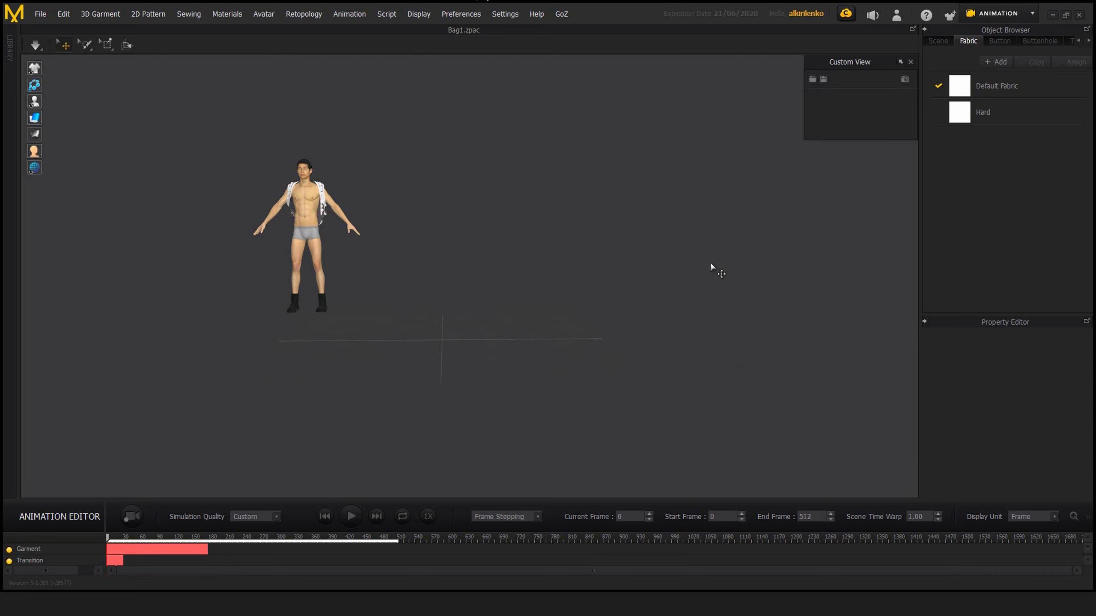
{"action": "right_click_drag", "start_coordinate": [531, 237], "coordinate": [530, 221]}
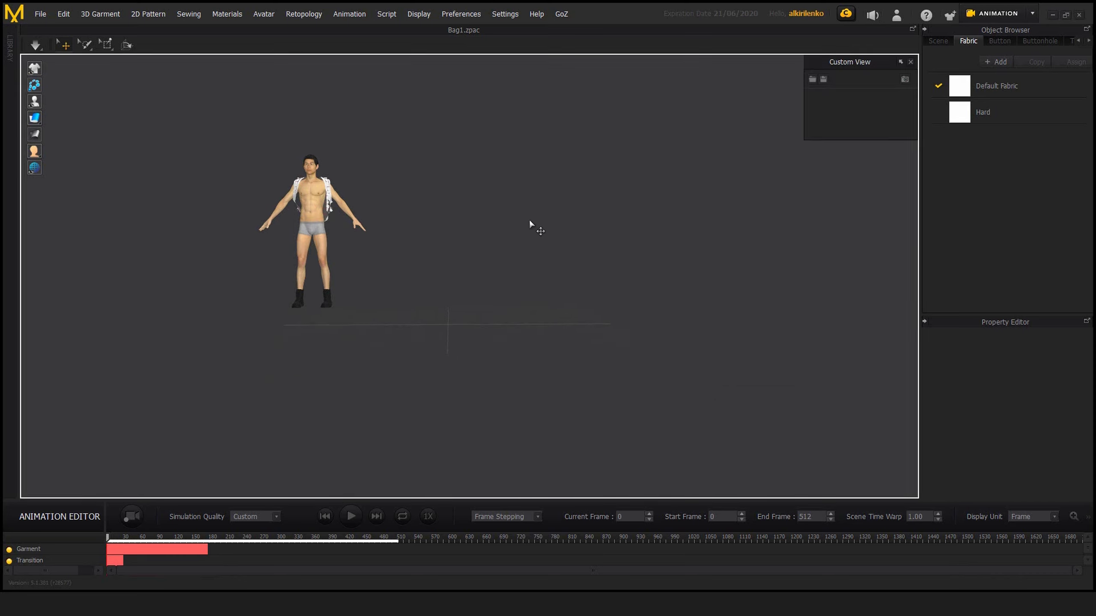
{"action": "left_click", "coordinate": [905, 79]}
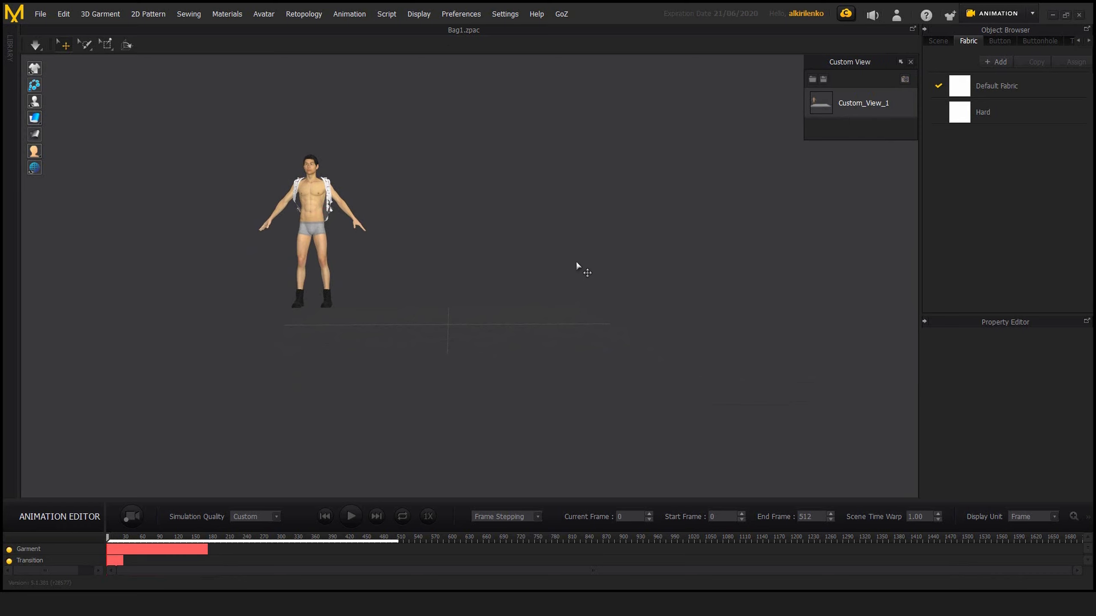
{"action": "right_click_drag", "start_coordinate": [576, 260], "coordinate": [421, 226]}
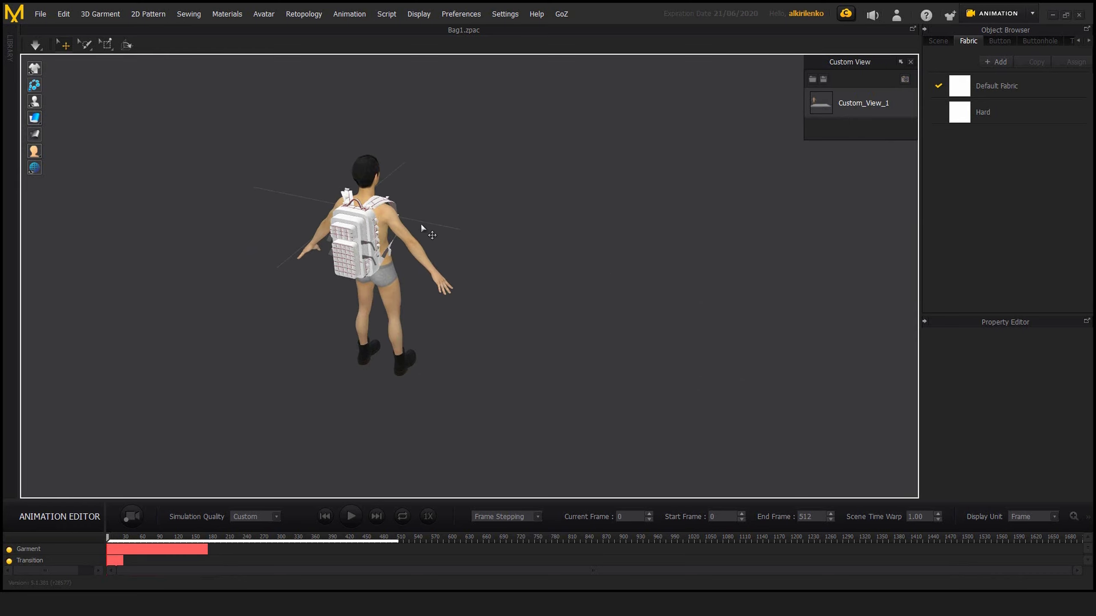
Step: Restore the Custom_View_1 camera, play the recorded animation up to frame 154 and examine the avatar and backpack there
{"action": "right_click_drag", "start_coordinate": [581, 222], "coordinate": [707, 187]}
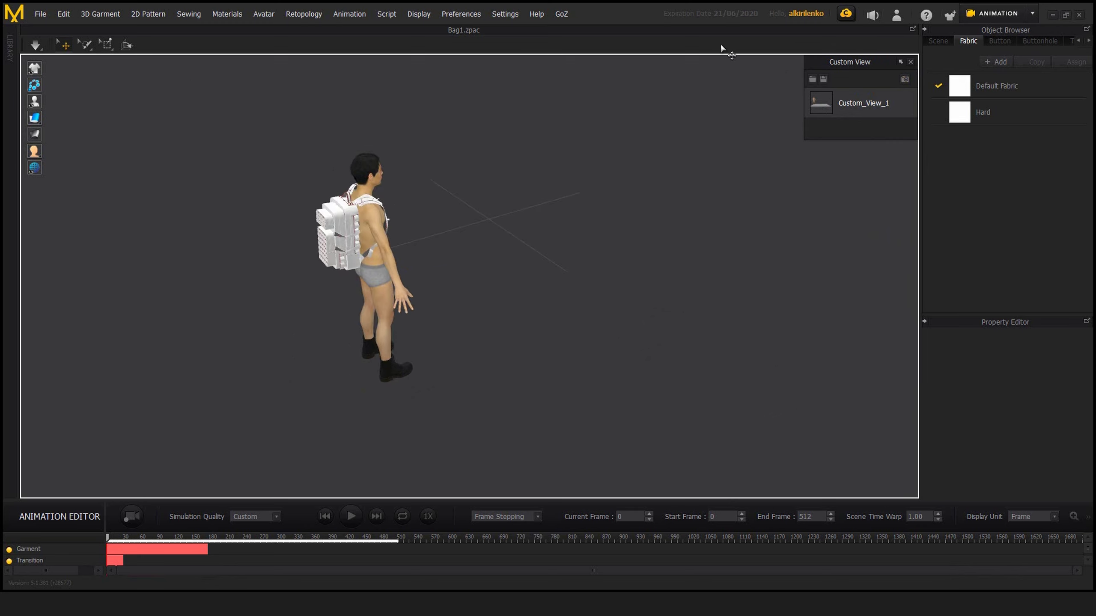
{"action": "left_click", "coordinate": [824, 103]}
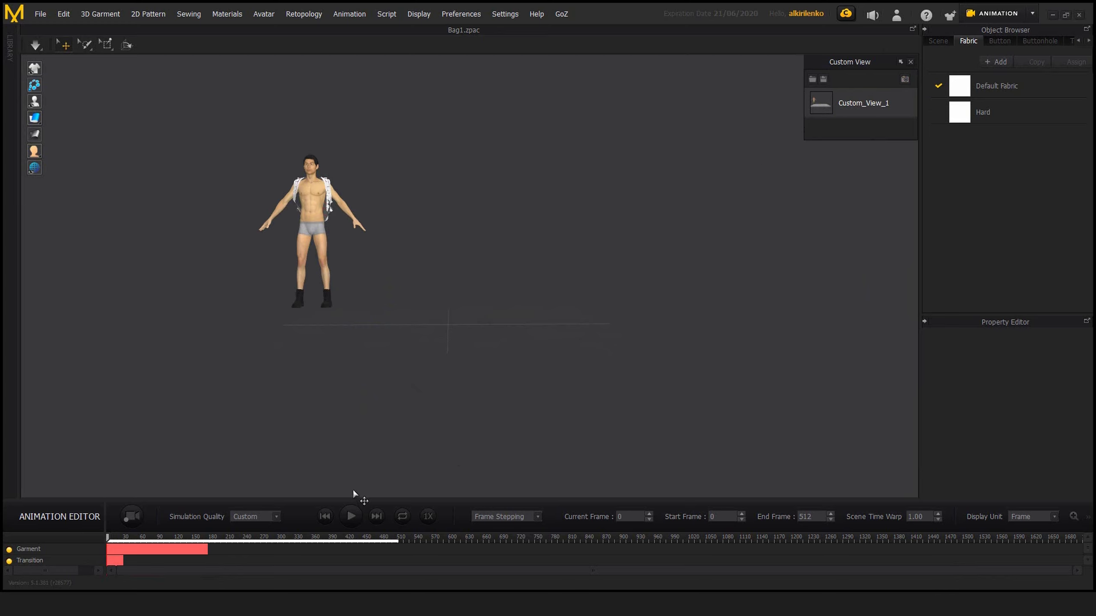
{"action": "left_click", "coordinate": [350, 515]}
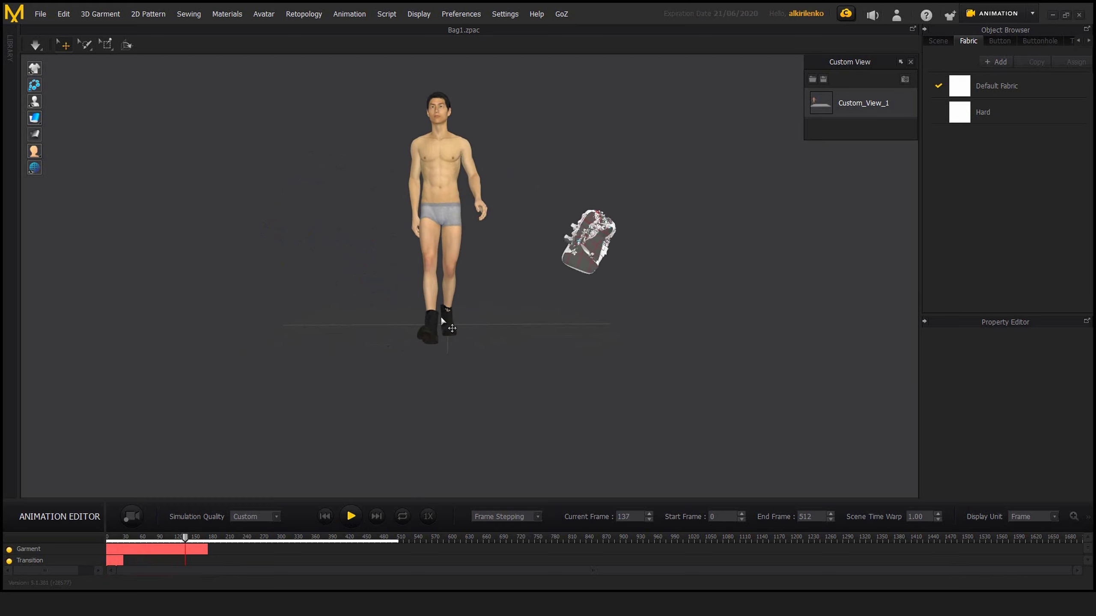
{"action": "left_click", "coordinate": [351, 516]}
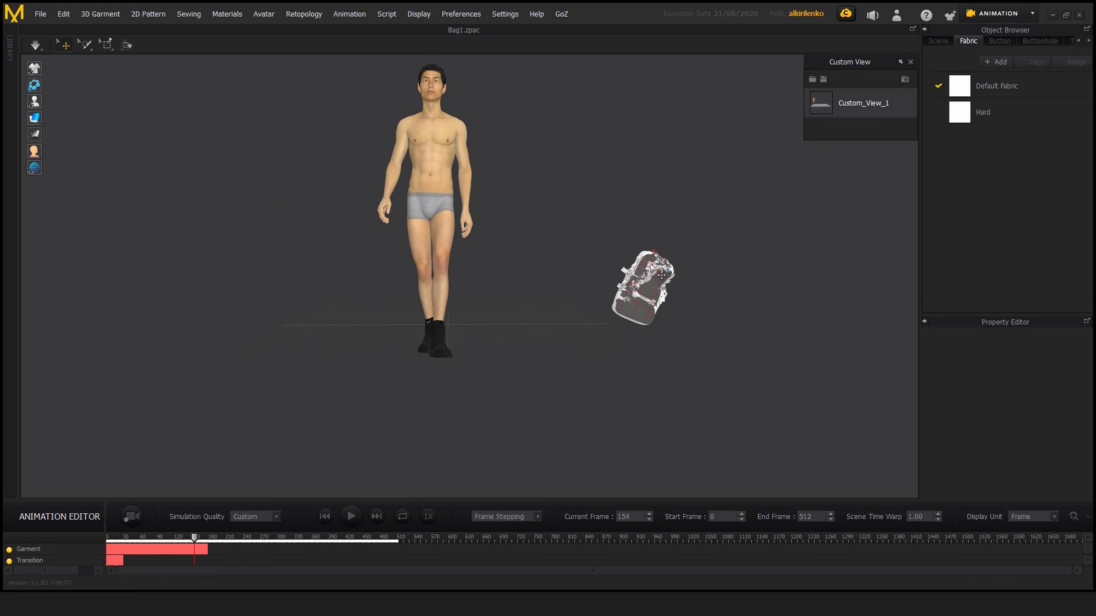
{"action": "right_click_drag", "start_coordinate": [517, 337], "coordinate": [426, 169]}
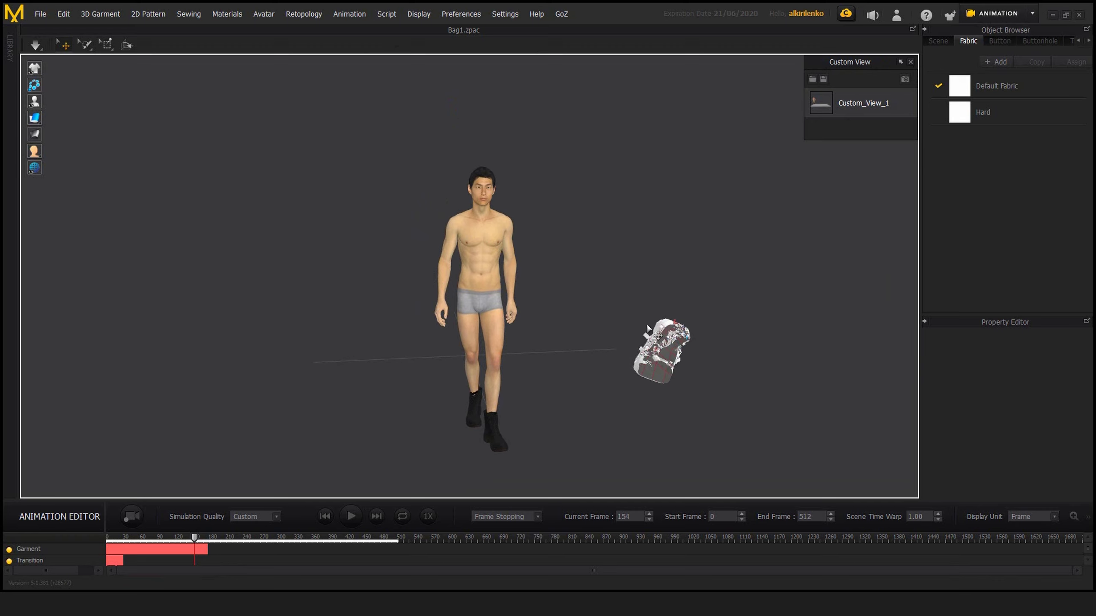
{"action": "mouse_move", "coordinate": [623, 309]}
{"action": "right_mouse_down"}
{"action": "mouse_move", "coordinate": [641, 307]}
{"action": "mouse_move", "coordinate": [581, 321]}
{"action": "mouse_move", "coordinate": [575, 308]}
{"action": "mouse_move", "coordinate": [599, 319]}
{"action": "mouse_move", "coordinate": [614, 311]}
{"action": "right_mouse_up"}
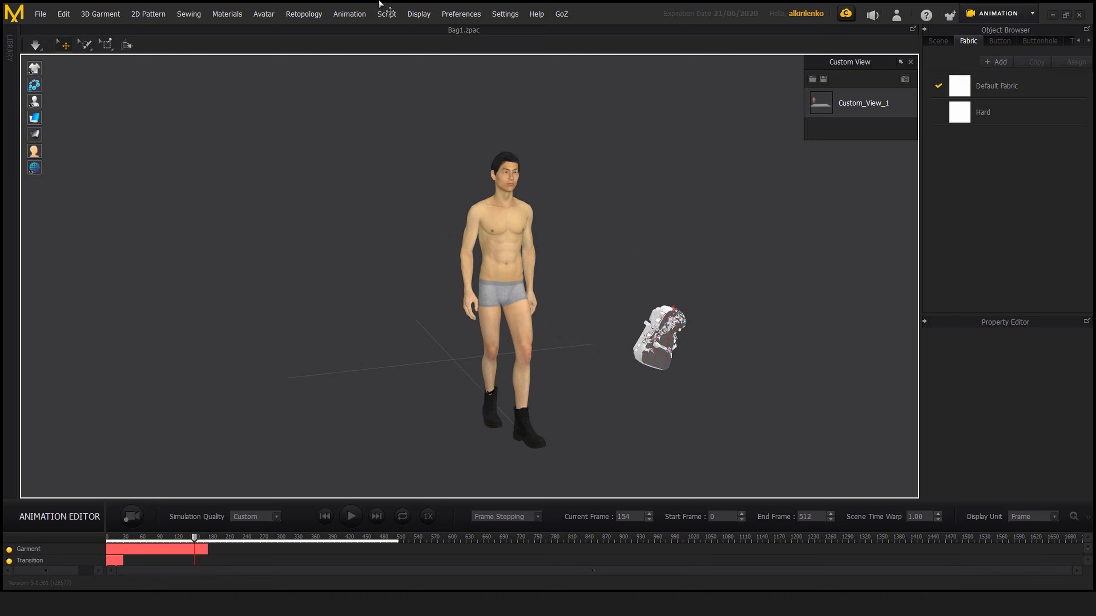
Step: Switch to the Simulation workspace and collapse the library to examine the 2D patterns beside the avatar
{"action": "left_click", "coordinate": [1033, 14]}
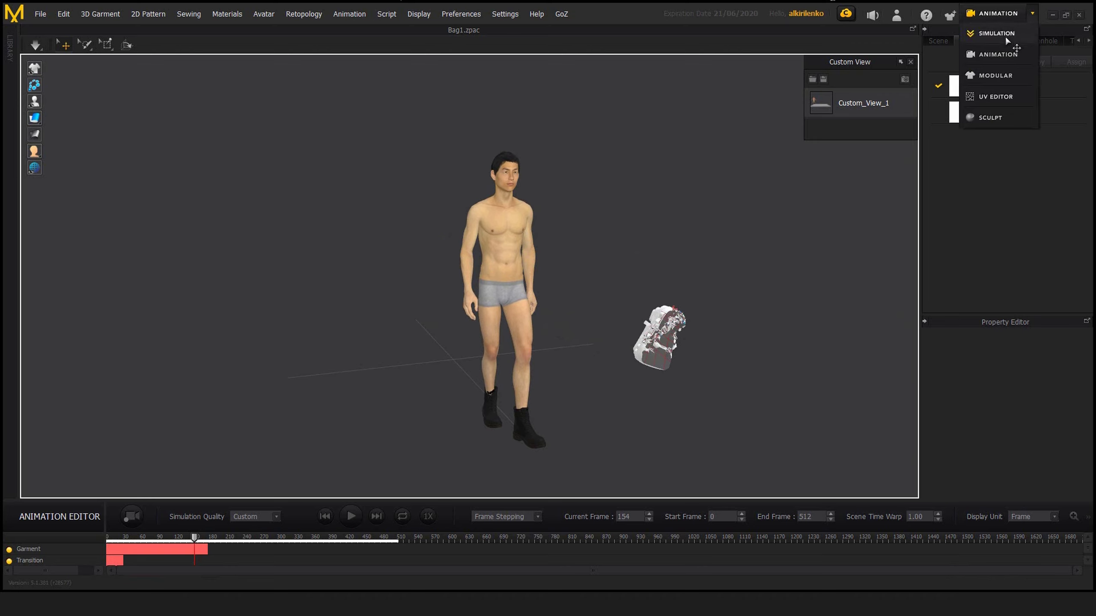
{"action": "left_click", "coordinate": [992, 29]}
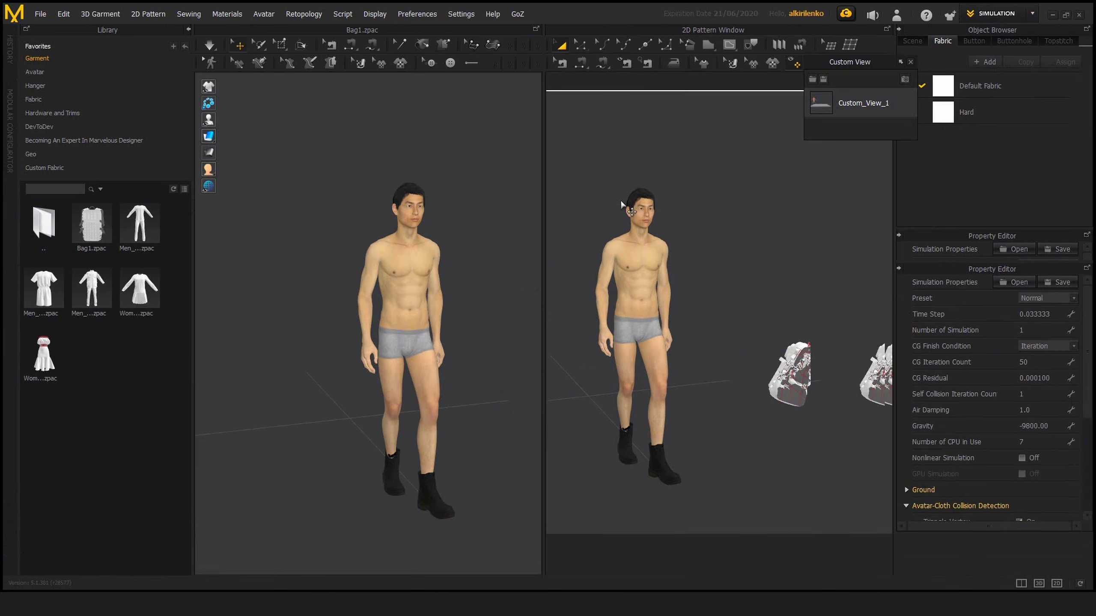
{"action": "left_click", "coordinate": [189, 30]}
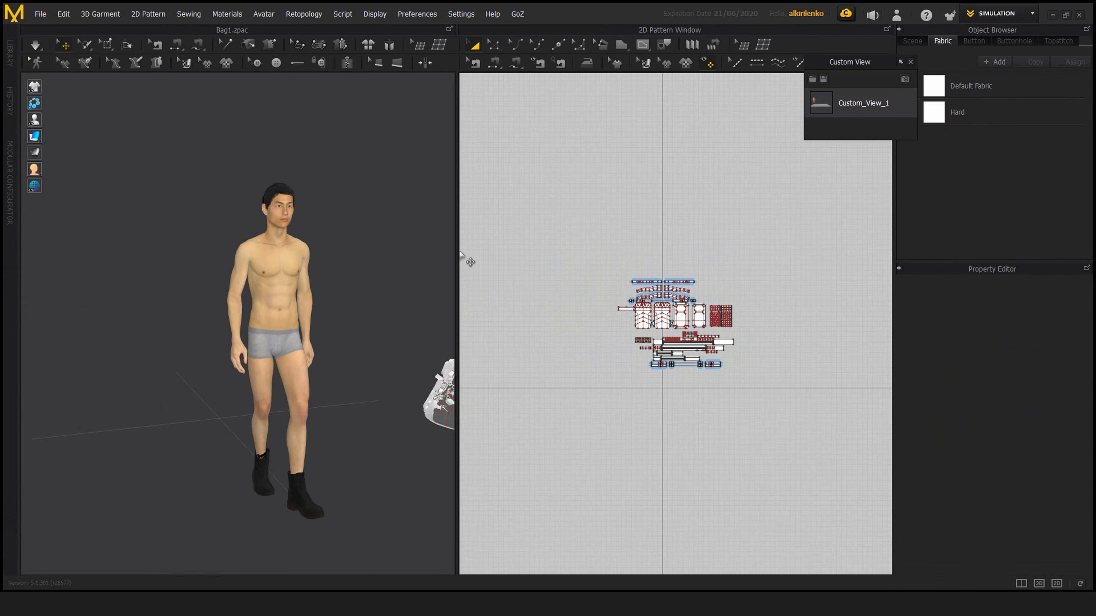
{"action": "scroll", "coordinate": [636, 252], "scroll_direction": "up", "scroll_amount": 5}
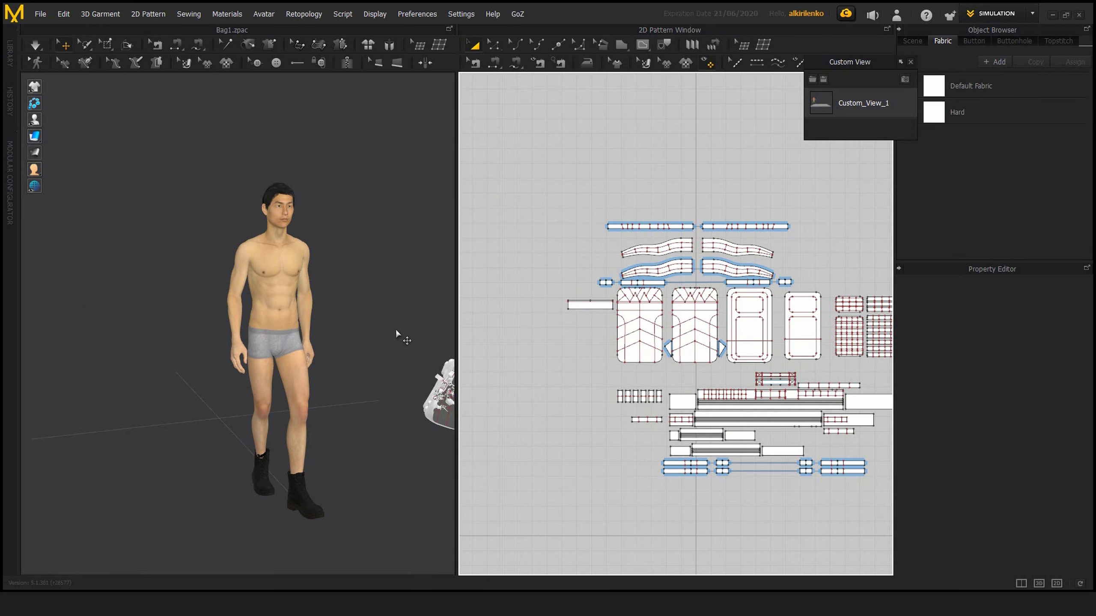
{"action": "middle_click_drag", "start_coordinate": [362, 297], "coordinate": [297, 208]}
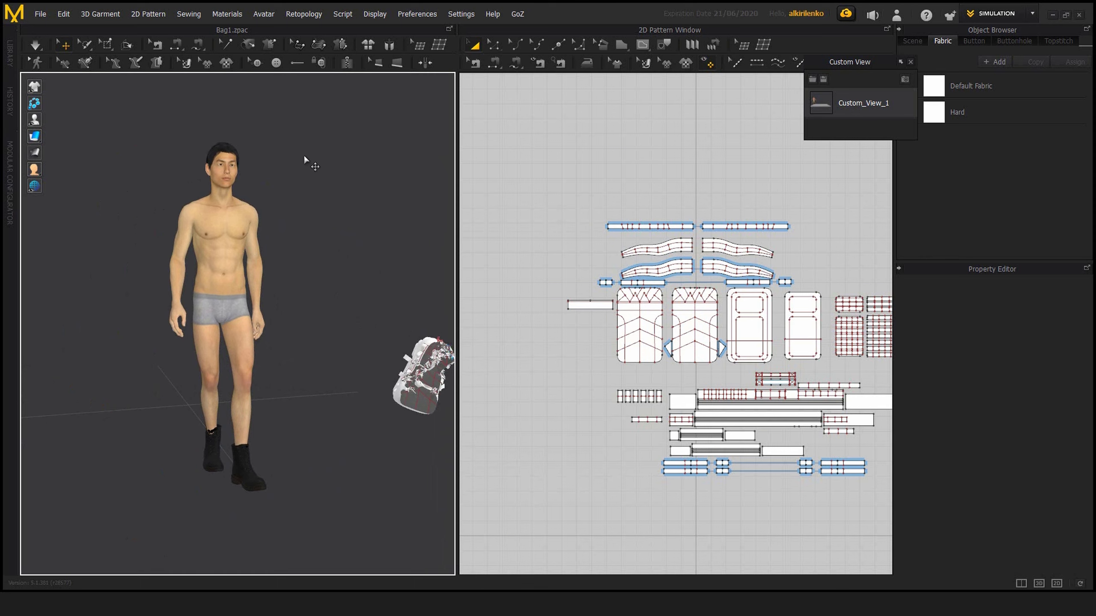
{"action": "middle_click_drag", "start_coordinate": [281, 240], "coordinate": [215, 248]}
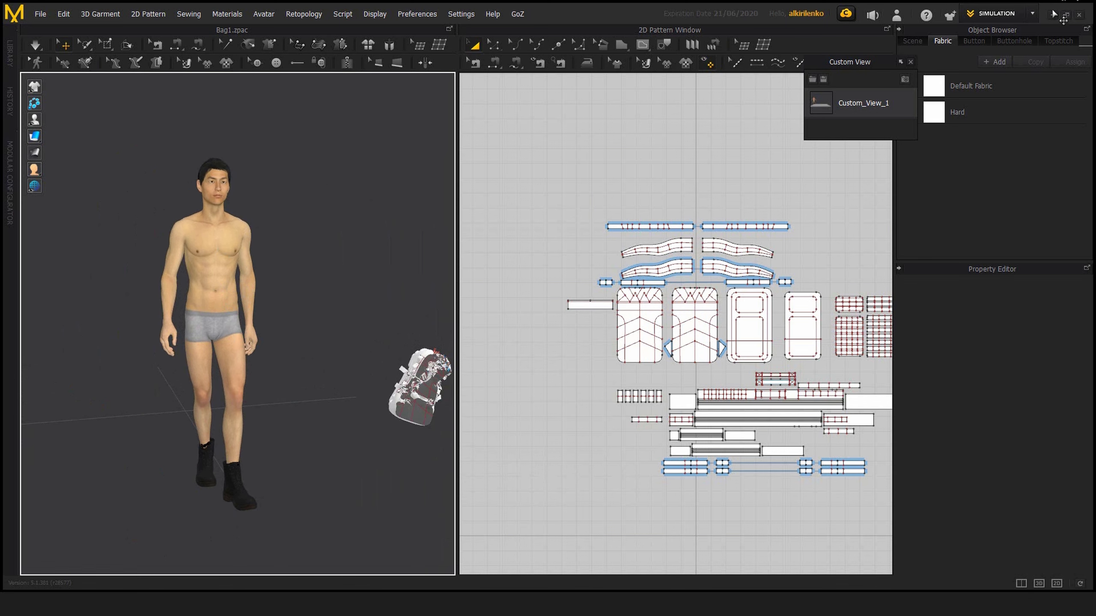
Step: Return to the Animation workspace, rewind the animation to frame 0 and view the avatar from the front
{"action": "left_click", "coordinate": [1034, 15]}
{"action": "left_click", "coordinate": [998, 57]}
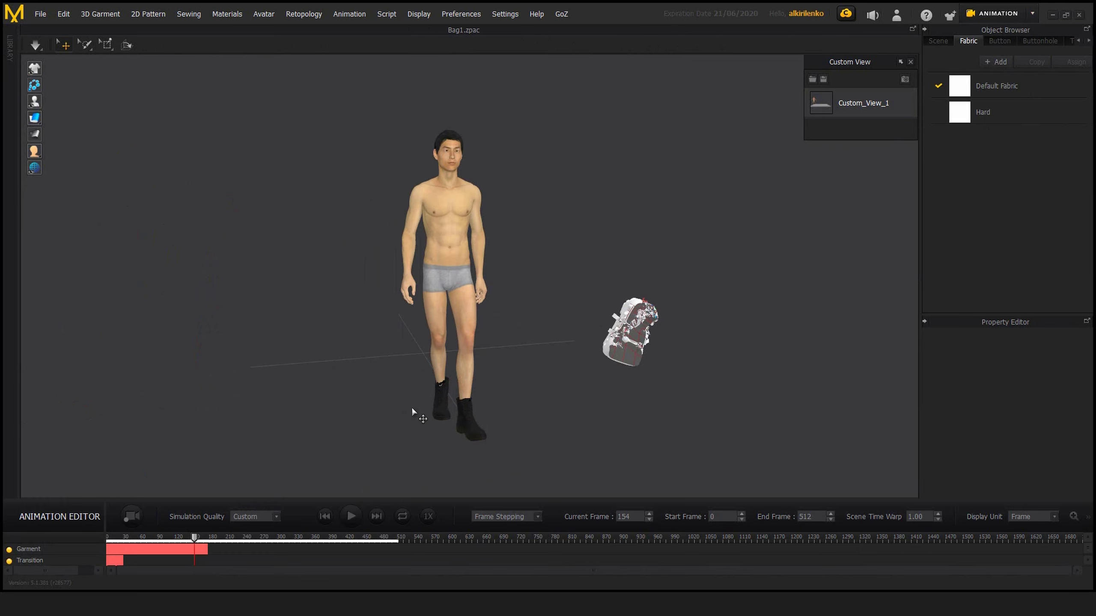
{"action": "left_click", "coordinate": [324, 517]}
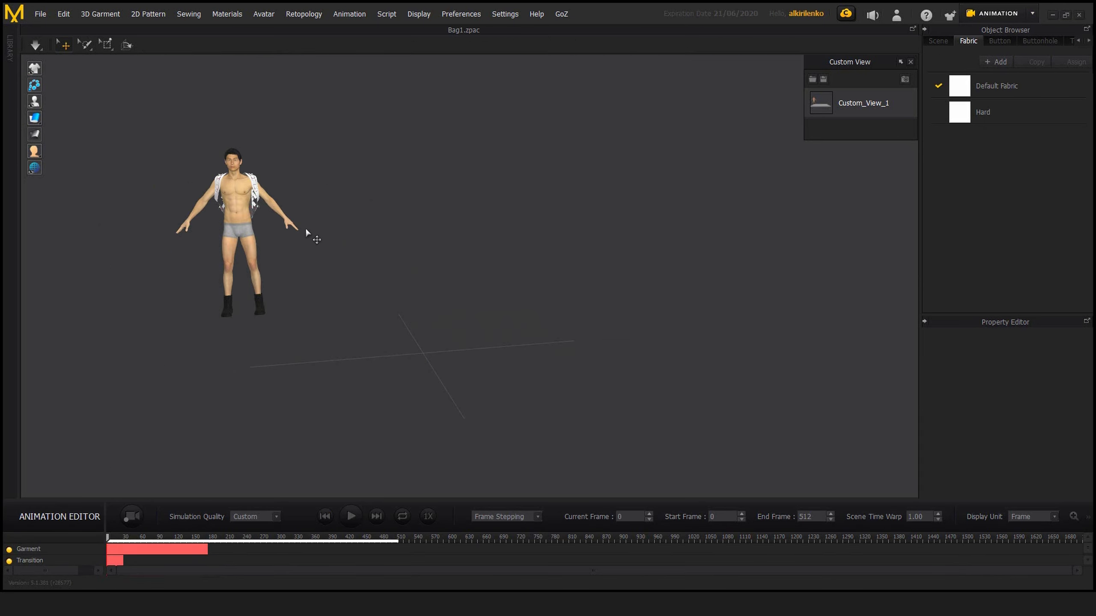
{"action": "key", "text": "2"}
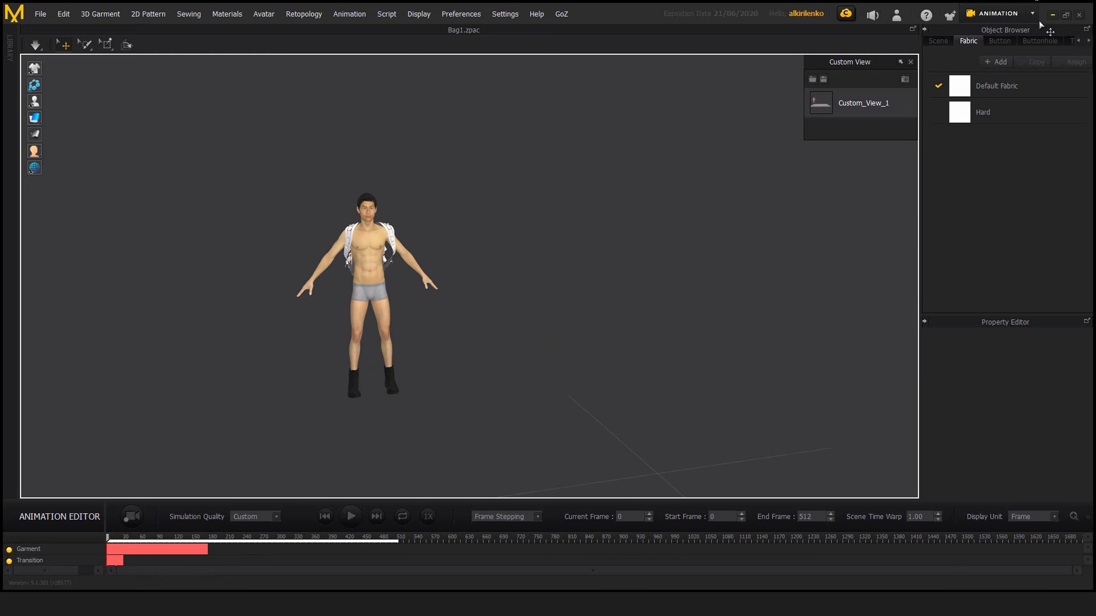
Step: Switch back to the Simulation workspace and center the backpack's pattern pieces in the 2D Pattern Window
{"action": "left_click", "coordinate": [1032, 13]}
{"action": "left_click", "coordinate": [993, 54]}
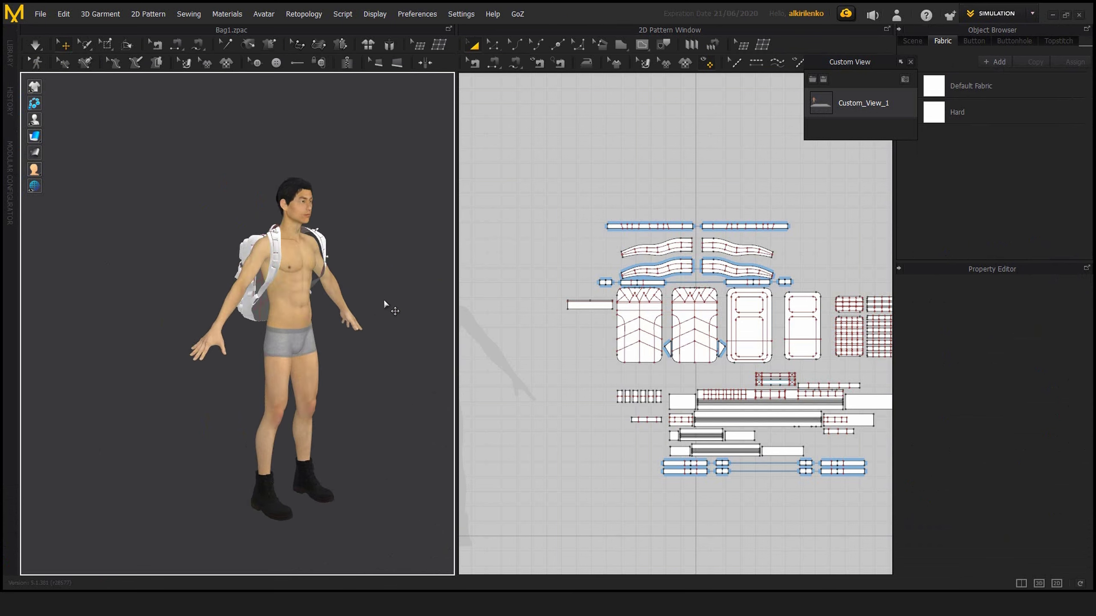
{"action": "right_click_drag", "start_coordinate": [533, 325], "coordinate": [709, 304]}
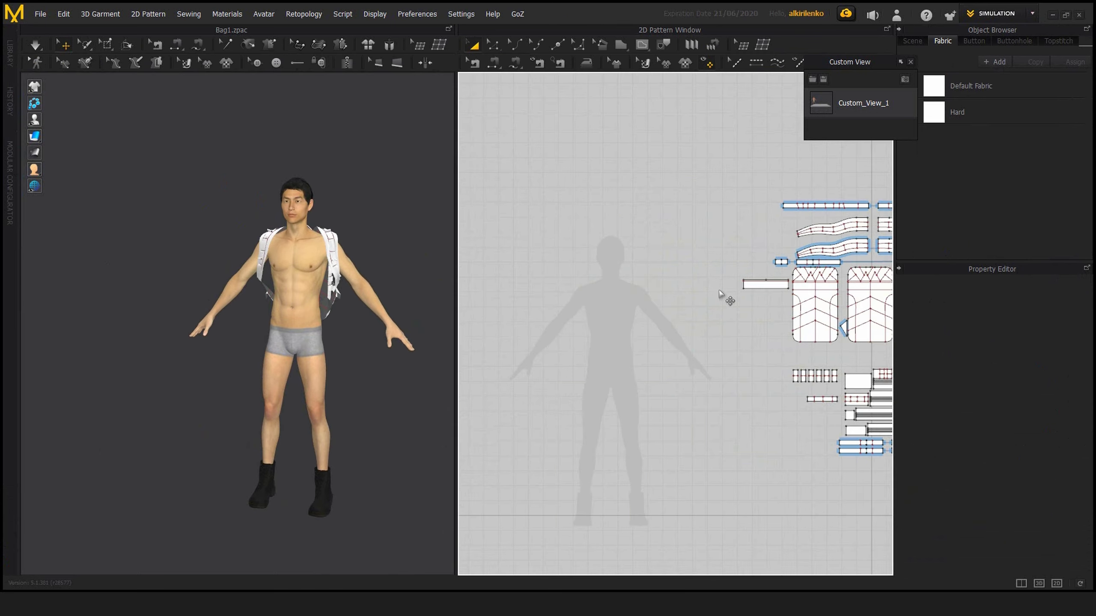
{"action": "right_click_drag", "start_coordinate": [631, 303], "coordinate": [499, 342]}
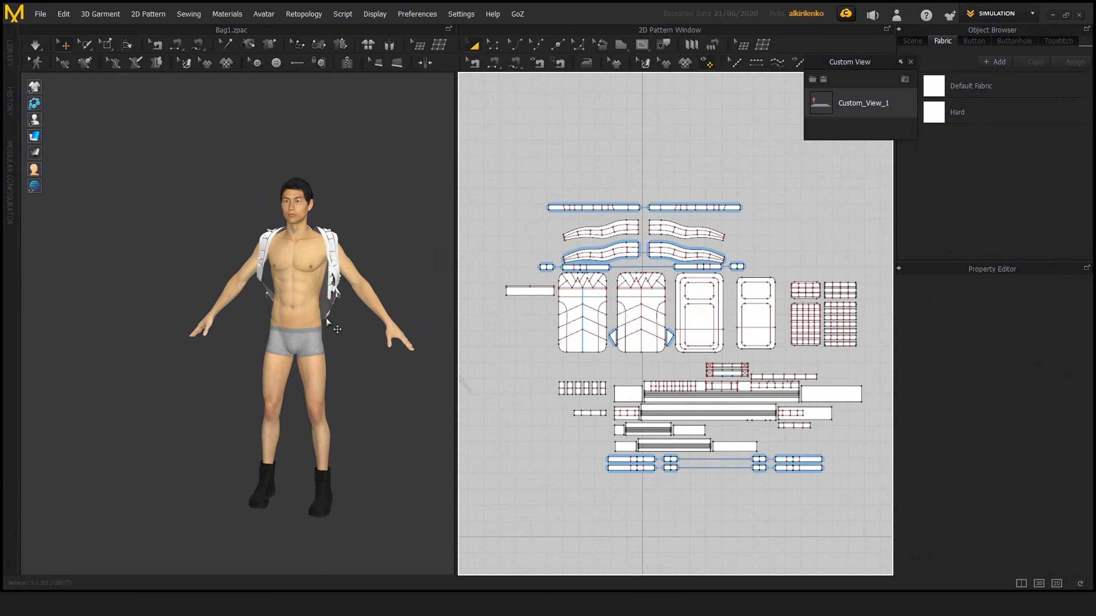
Step: Examine how the backpack's straps sit on the avatar from several angles and box-select its 2D pattern pieces
{"action": "right_click_drag", "start_coordinate": [327, 321], "coordinate": [364, 287]}
{"action": "scroll", "coordinate": [288, 295], "scroll_direction": "up", "scroll_amount": 5}
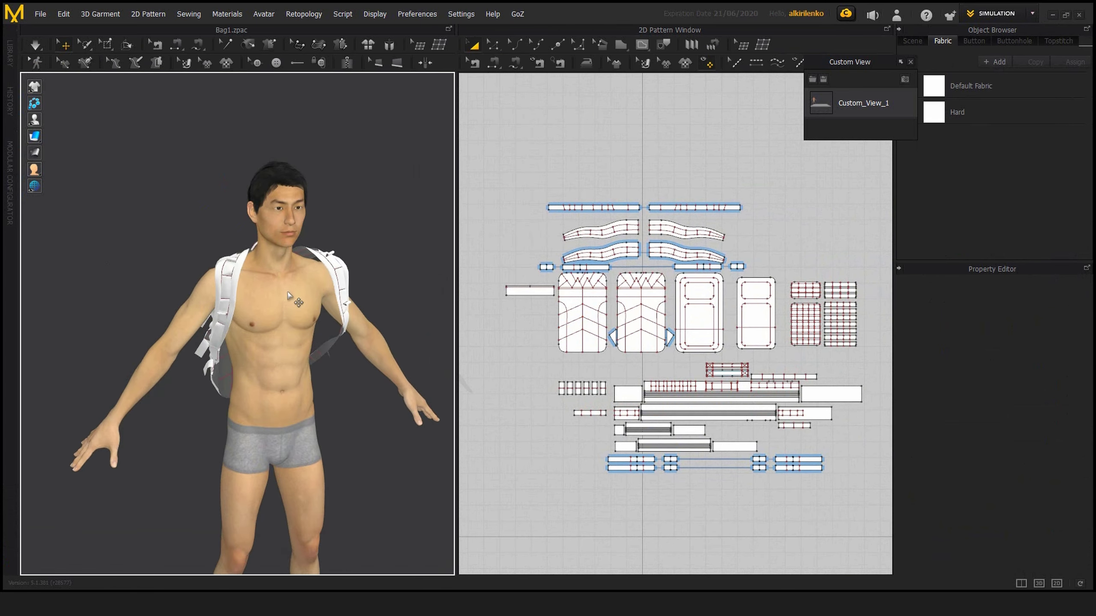
{"action": "right_click_drag", "start_coordinate": [288, 295], "coordinate": [257, 277]}
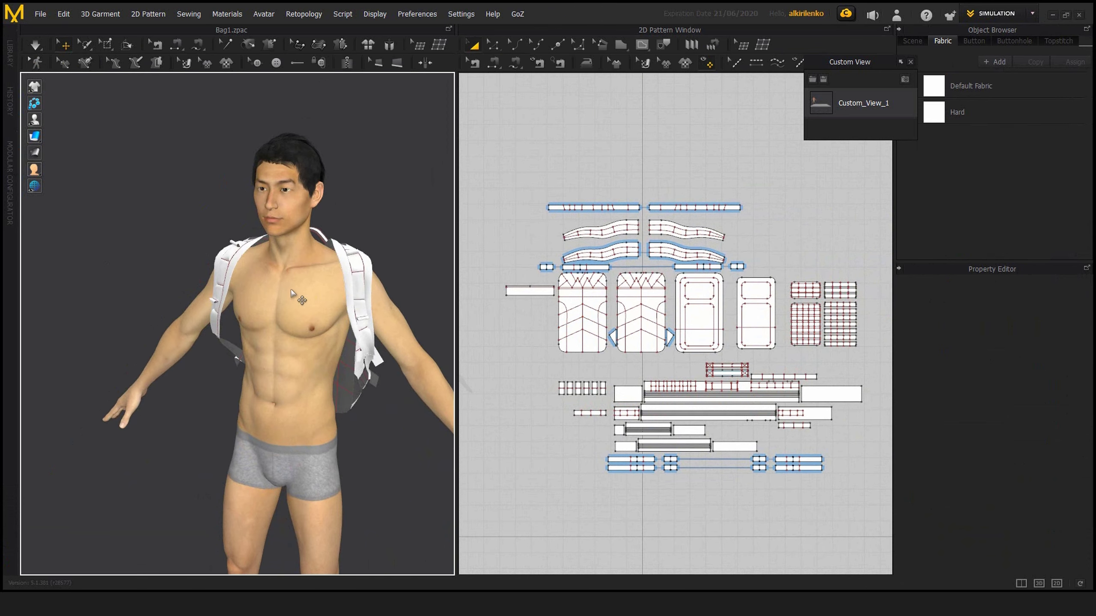
{"action": "right_click_drag", "start_coordinate": [319, 320], "coordinate": [350, 307]}
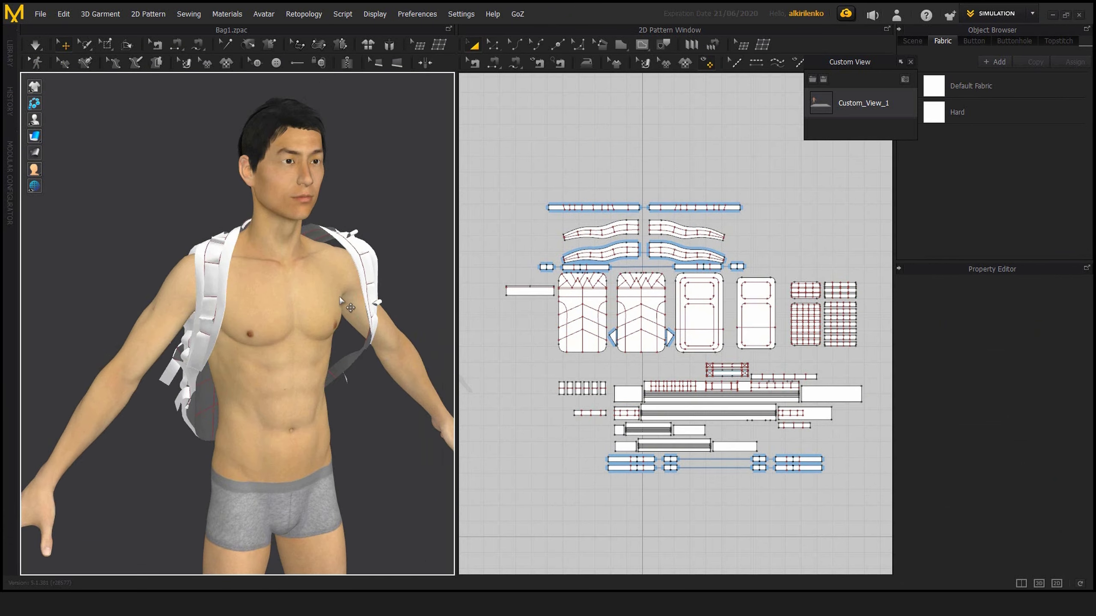
{"action": "right_click_drag", "start_coordinate": [240, 248], "coordinate": [285, 293]}
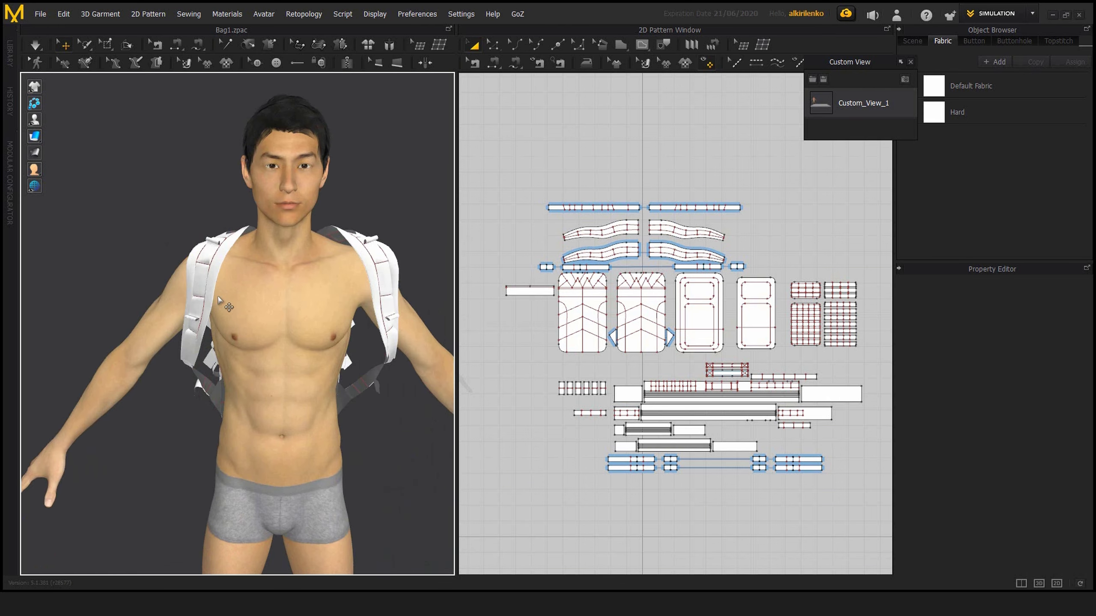
{"action": "scroll", "coordinate": [285, 292], "scroll_direction": "down", "scroll_amount": 2}
{"action": "middle_click_drag", "start_coordinate": [283, 286], "coordinate": [303, 285]}
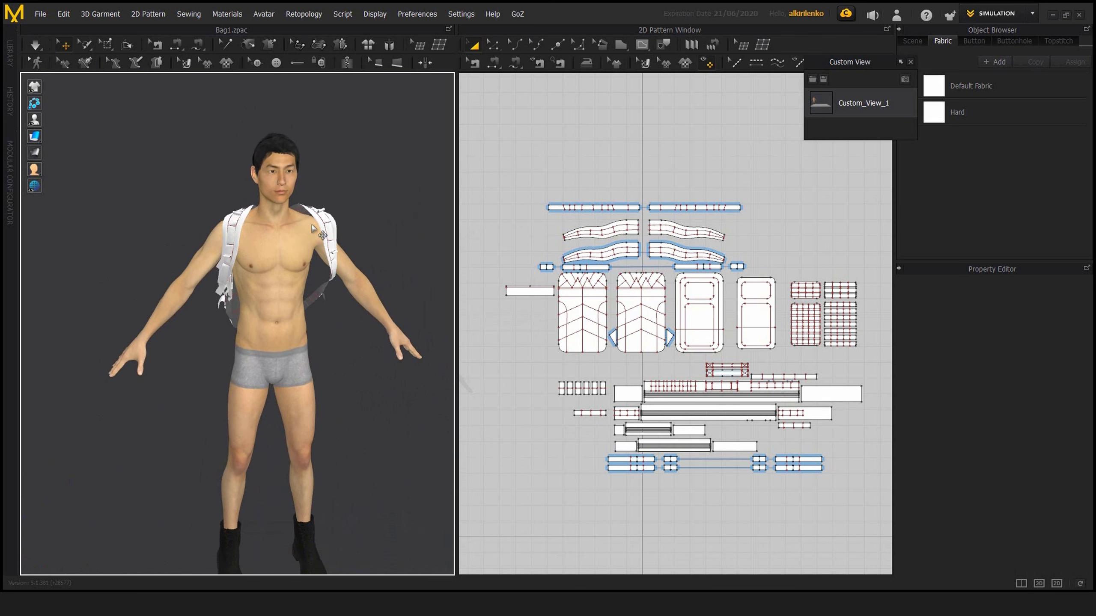
{"action": "right_click_drag", "start_coordinate": [359, 224], "coordinate": [344, 159]}
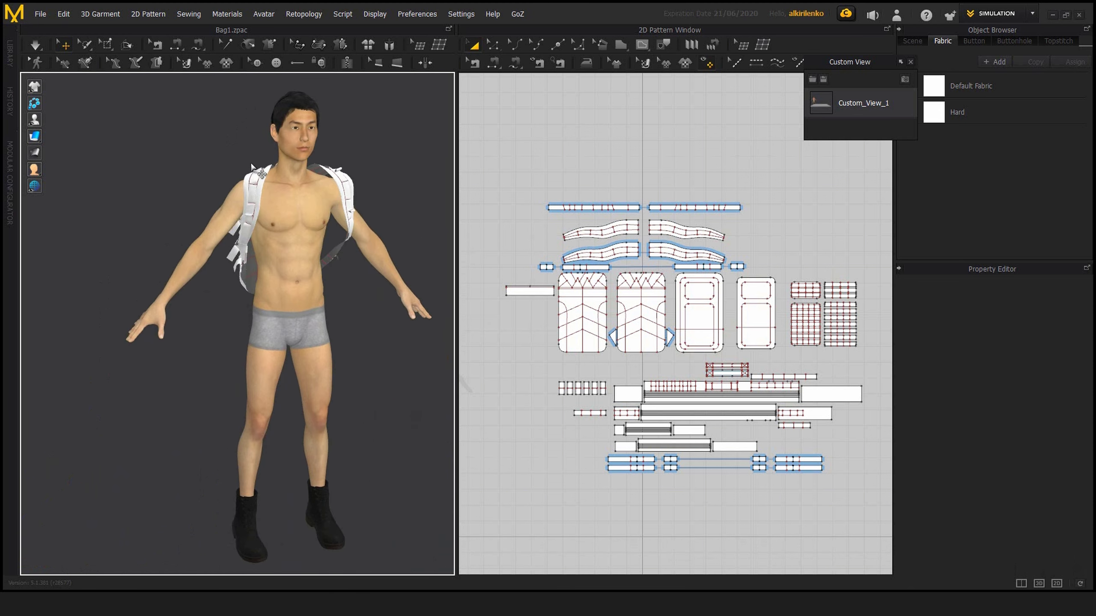
{"action": "right_click_drag", "start_coordinate": [319, 328], "coordinate": [337, 318]}
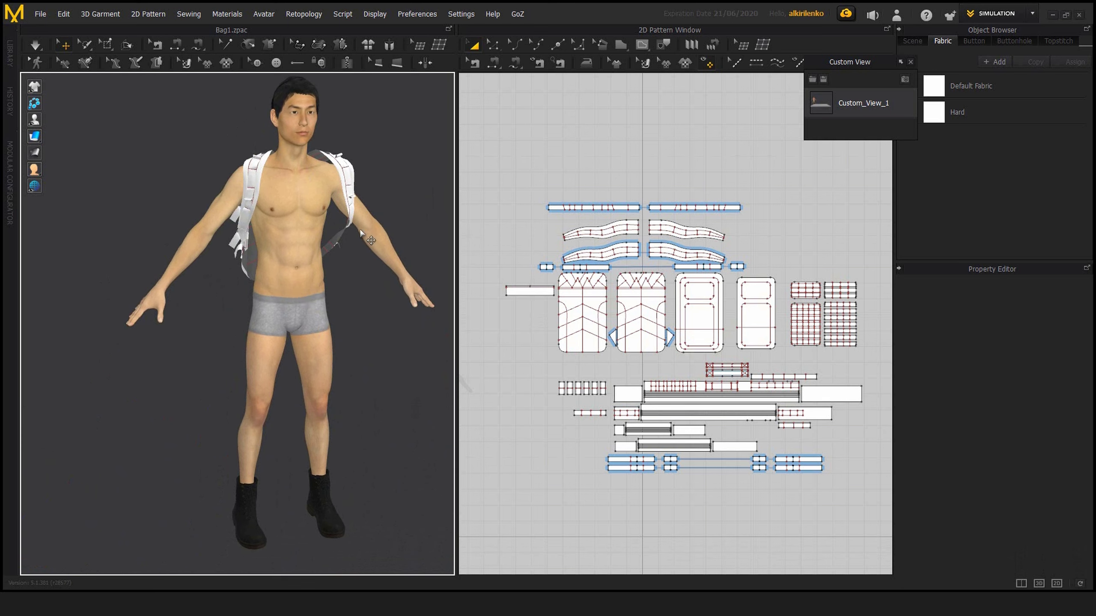
{"action": "scroll", "coordinate": [317, 319], "scroll_direction": "down", "scroll_amount": 1}
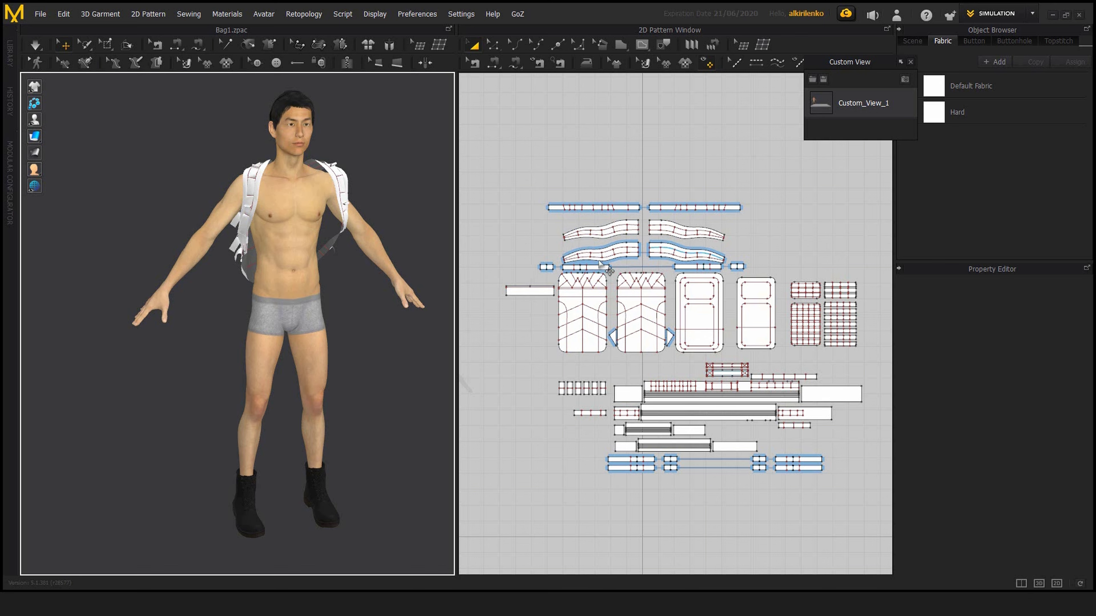
{"action": "left_click_drag", "start_coordinate": [522, 191], "coordinate": [878, 478]}
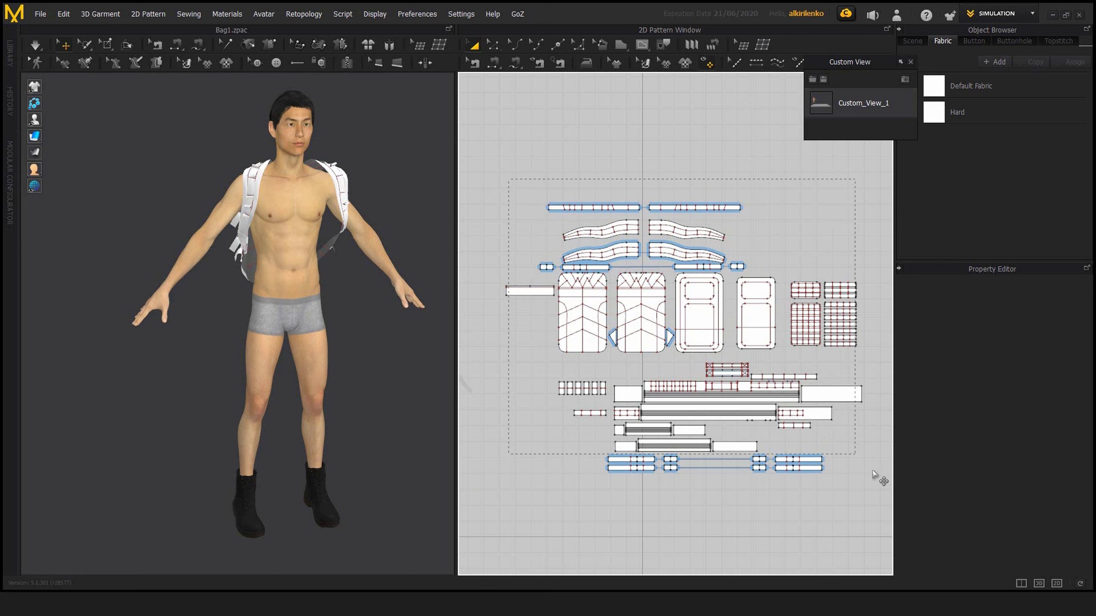
{"action": "left_click", "coordinate": [541, 369]}
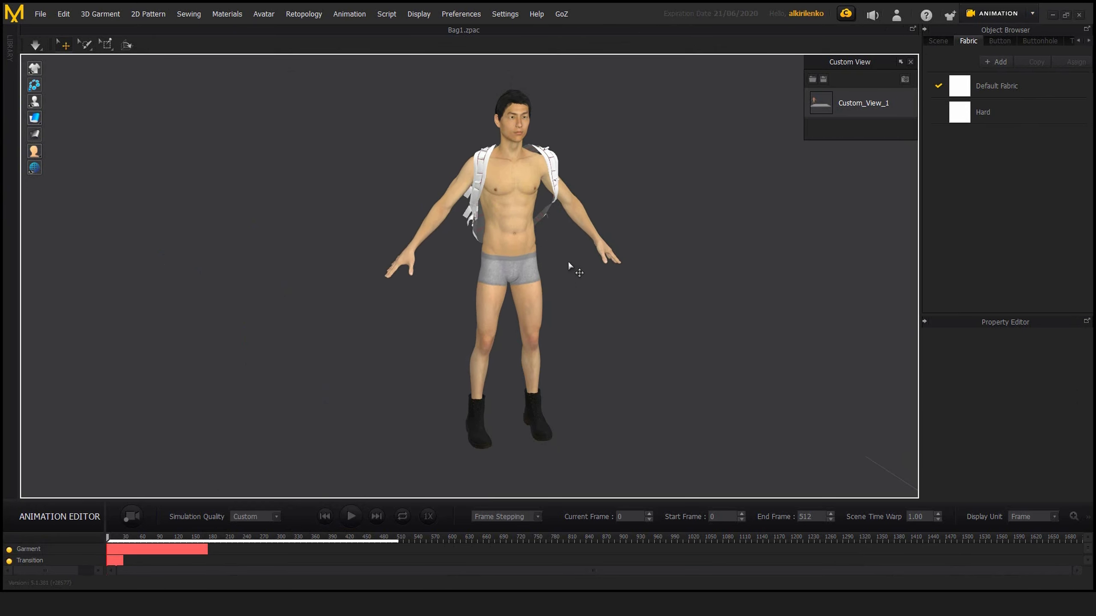
Step: Replay the recorded animation from the Custom_View_1 camera in the Animation workspace and stop it at frame 320
{"action": "left_click", "coordinate": [820, 105]}
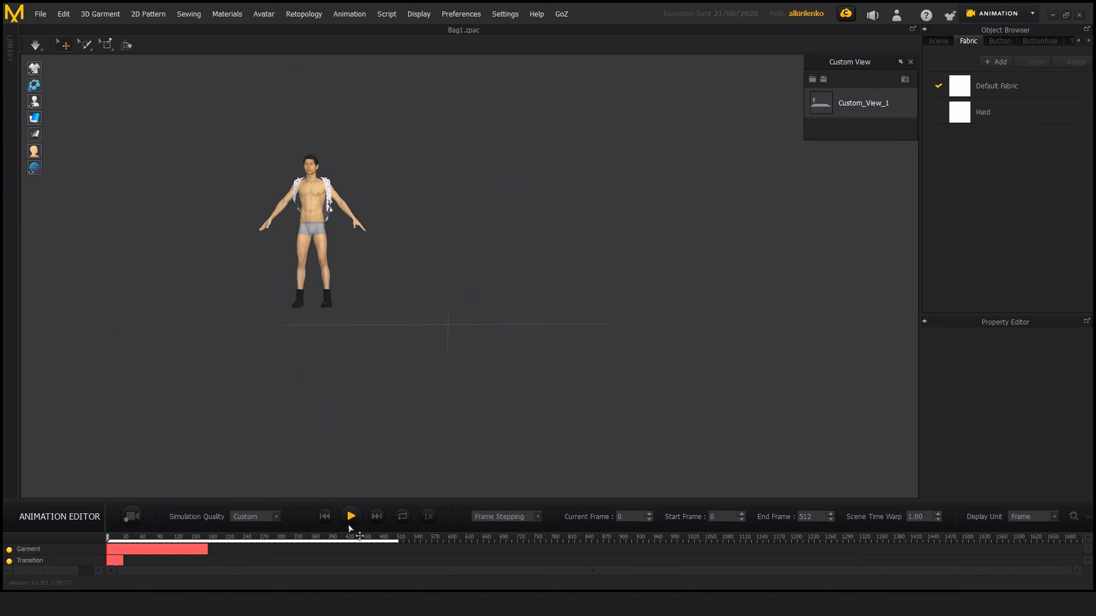
{"action": "key", "text": "space"}
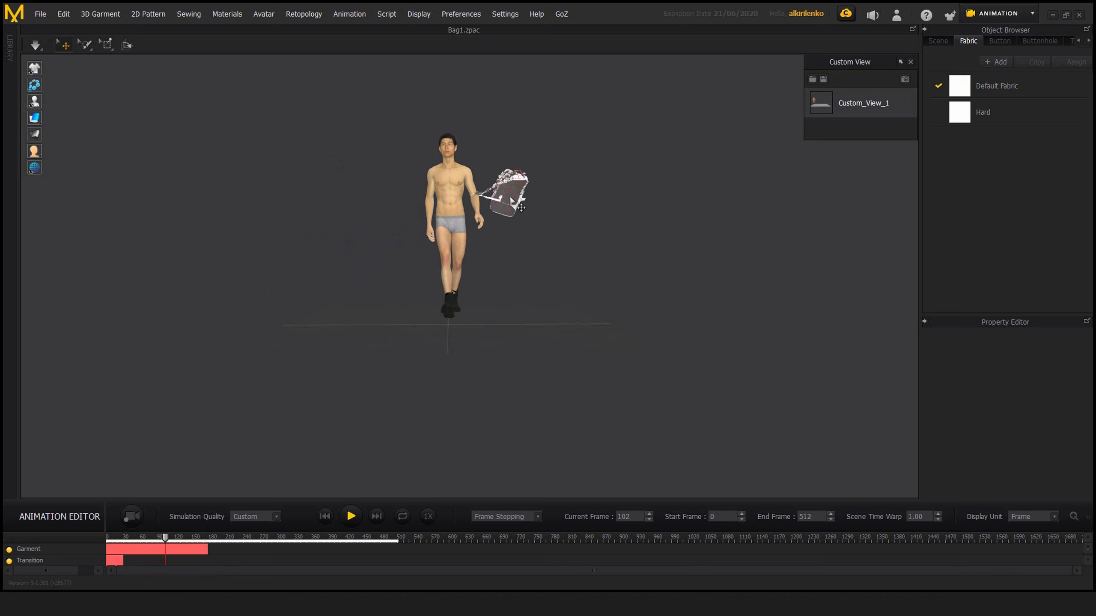
{"action": "left_click_drag", "start_coordinate": [521, 197], "coordinate": [690, 183]}
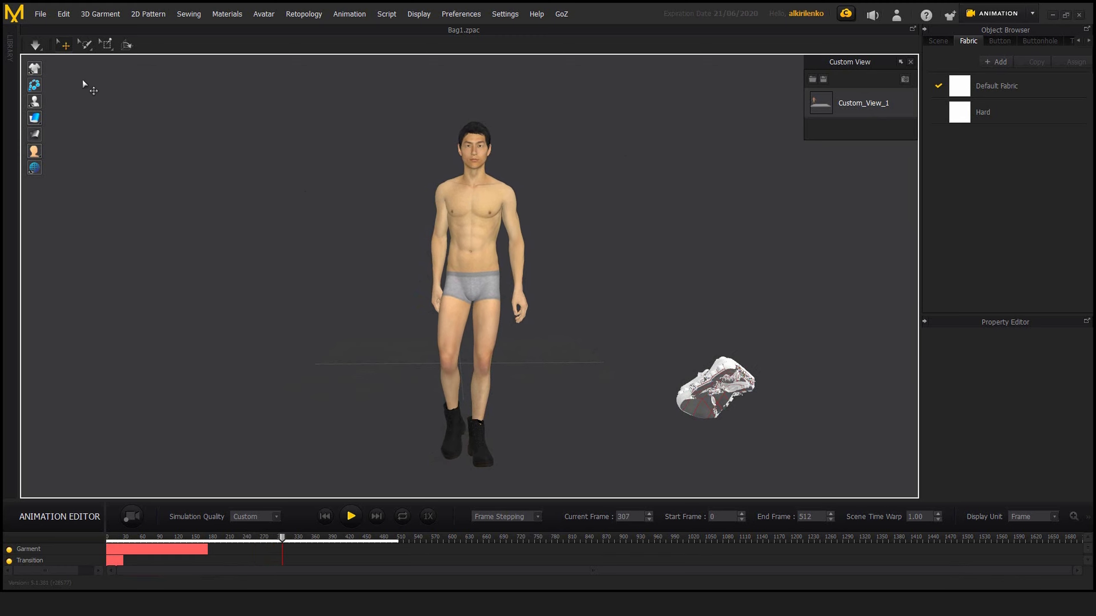
{"action": "left_click", "coordinate": [349, 517]}
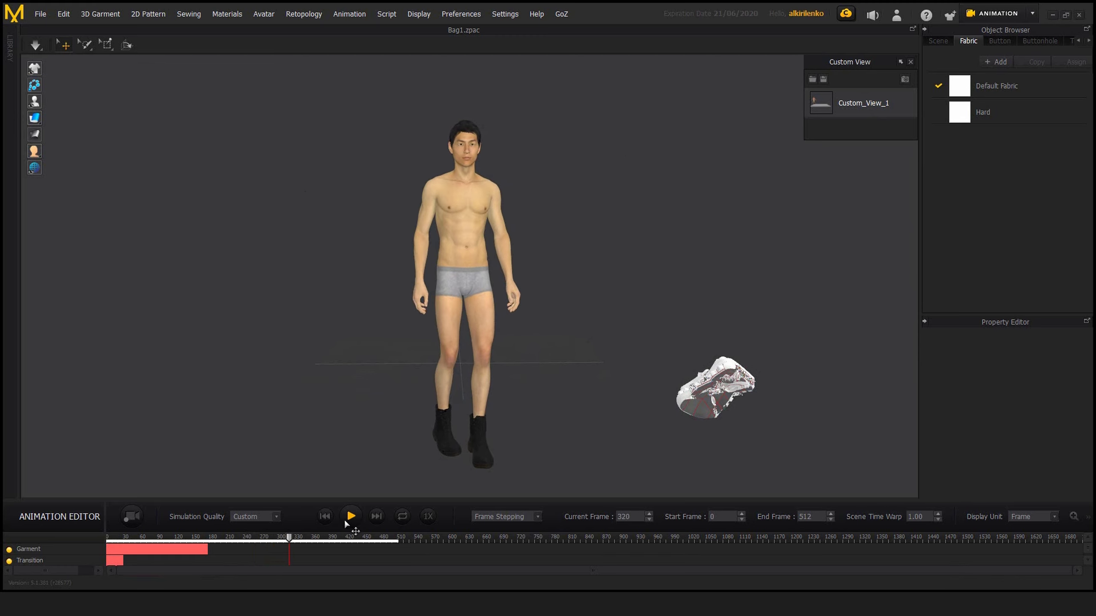
Step: Bring up the export format options for the project
{"action": "left_click", "coordinate": [41, 14]}
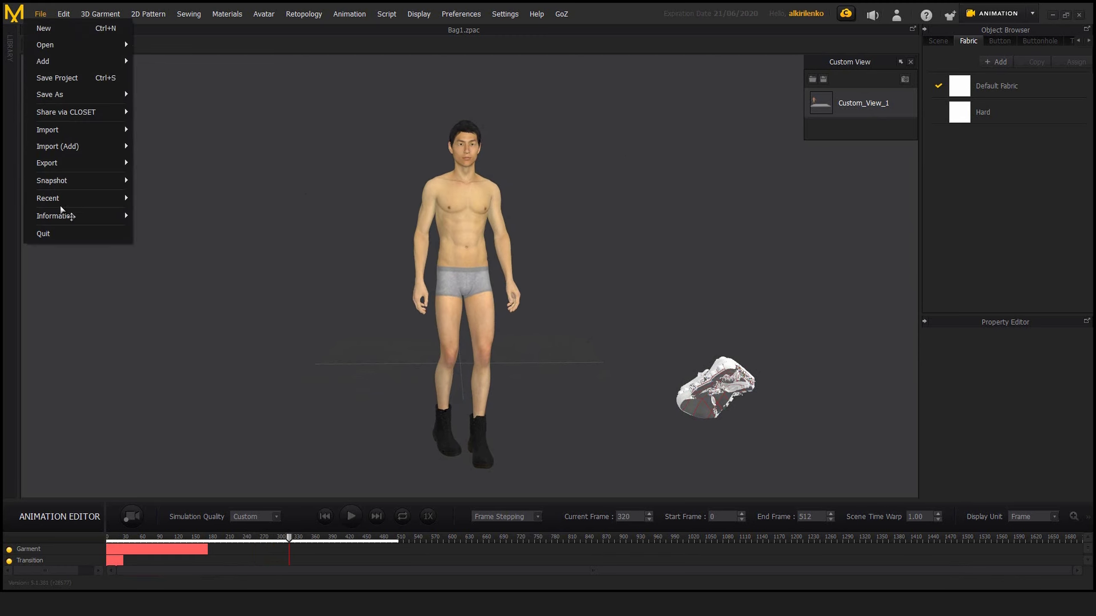
{"action": "mouse_move", "coordinate": [53, 166]}
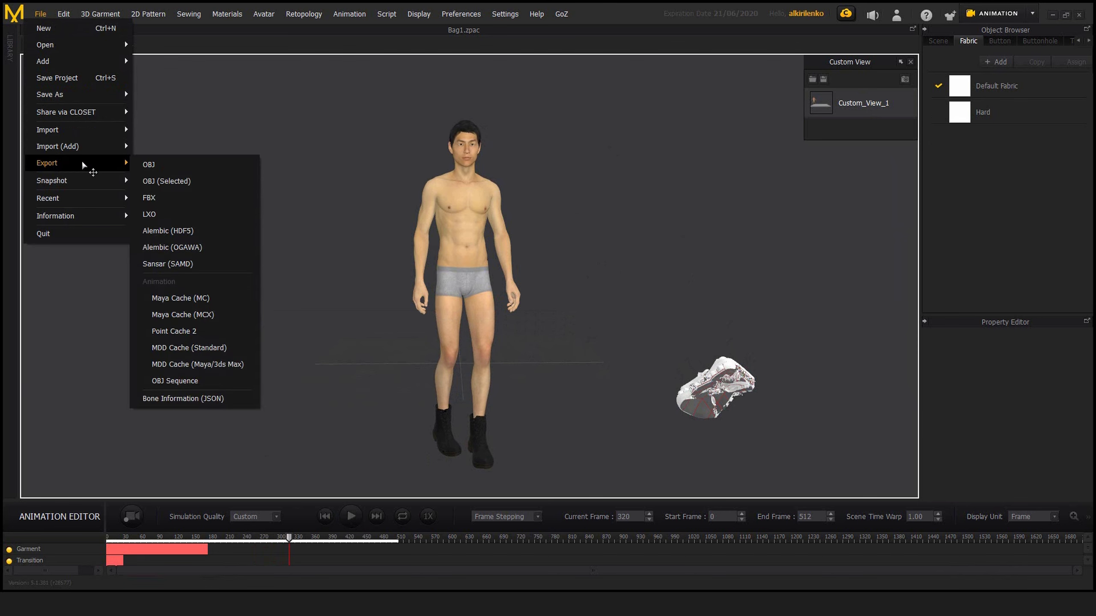